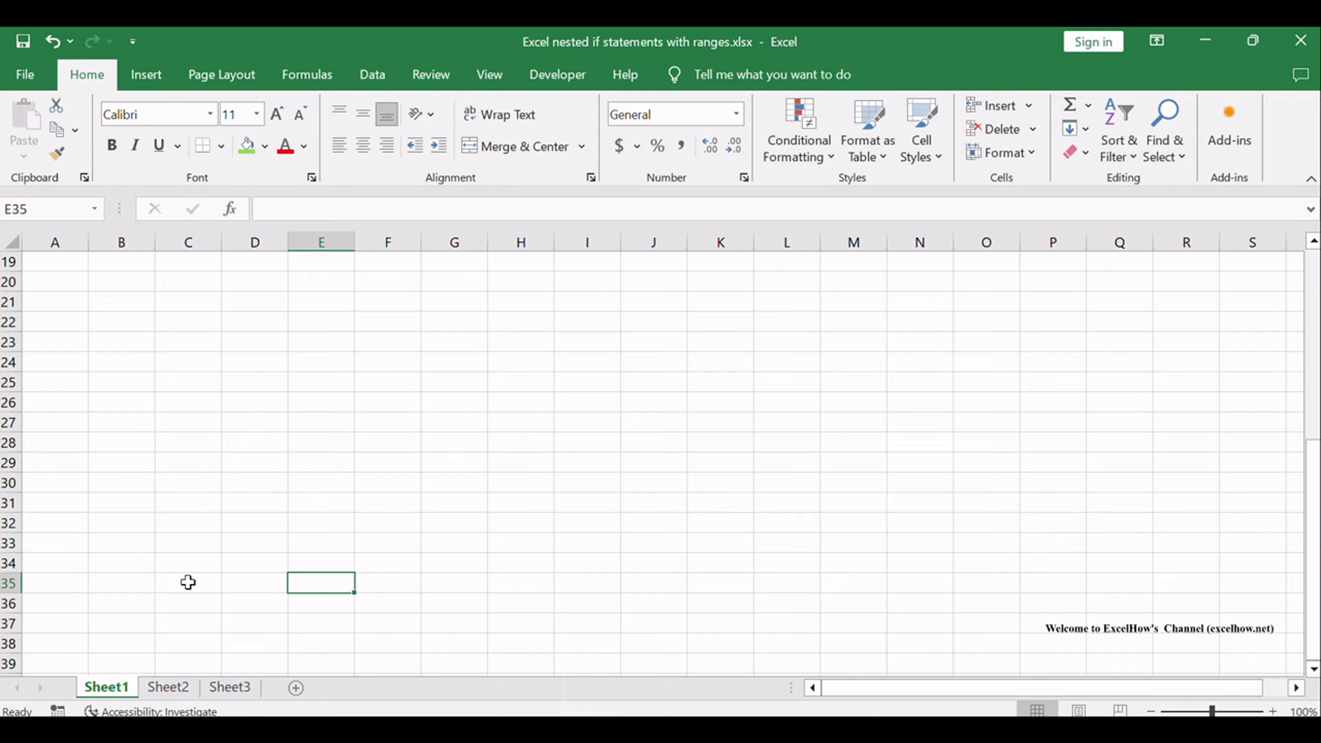
Step: Switch to Sheet2, which holds scores 14.5, 1.5, 5.5 and 15.5 in B1:B4
{"action": "left_click", "coordinate": [174, 690]}
{"action": "left_click", "coordinate": [587, 394]}
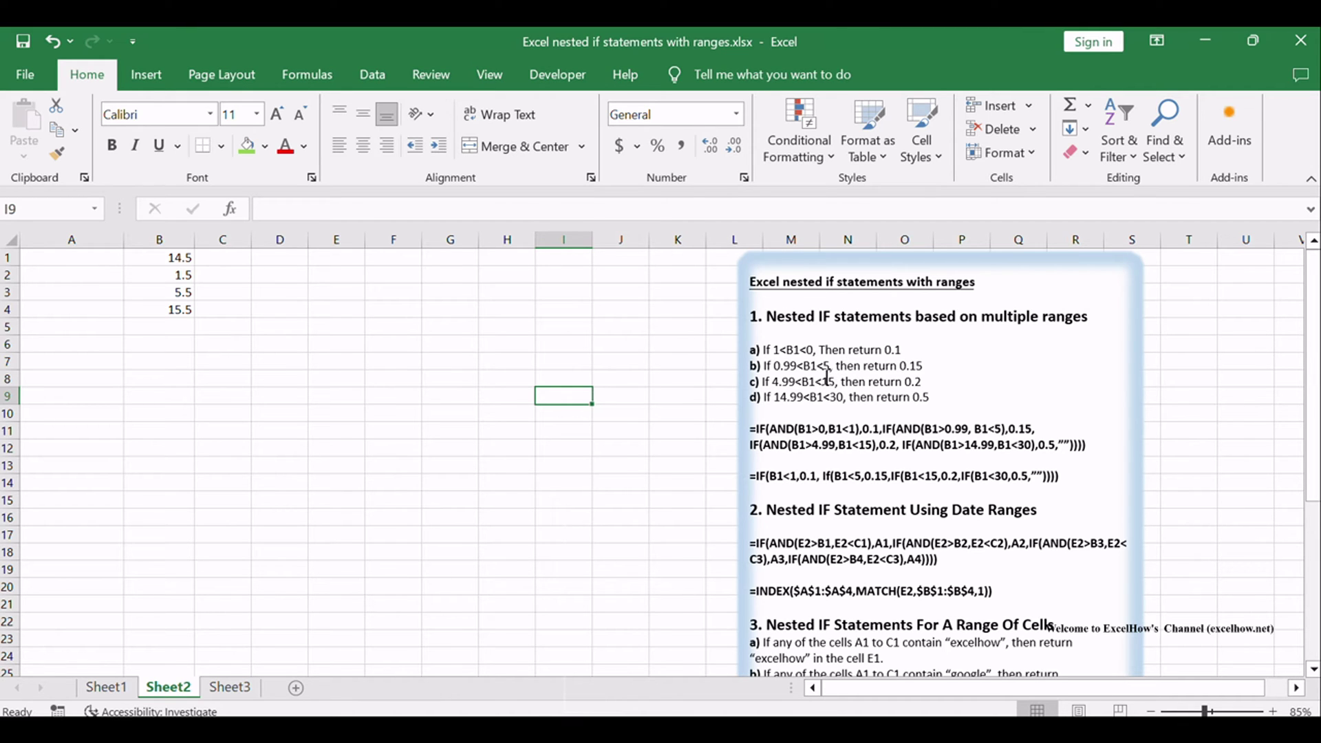
{"action": "left_click", "coordinate": [754, 351]}
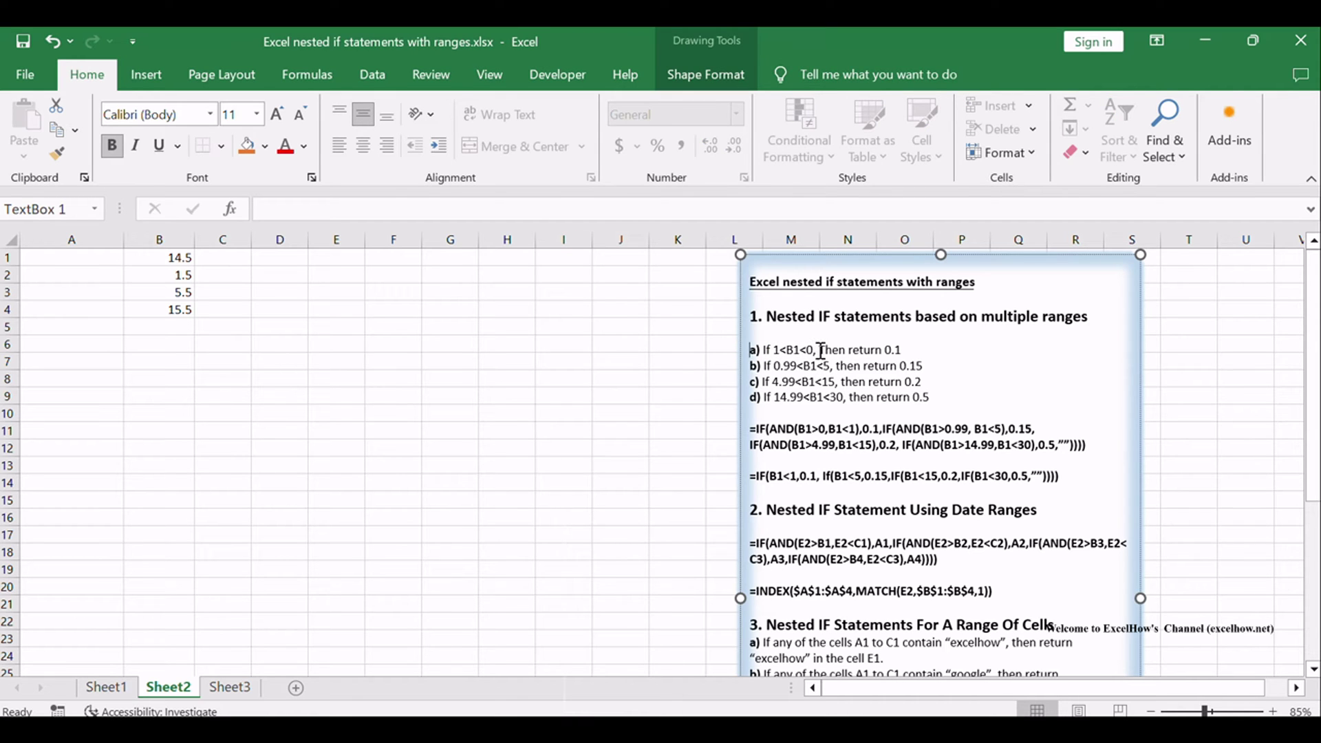
{"action": "left_click", "coordinate": [890, 349]}
{"action": "left_click", "coordinate": [931, 370]}
{"action": "left_click_drag", "start_coordinate": [898, 367], "coordinate": [931, 367]}
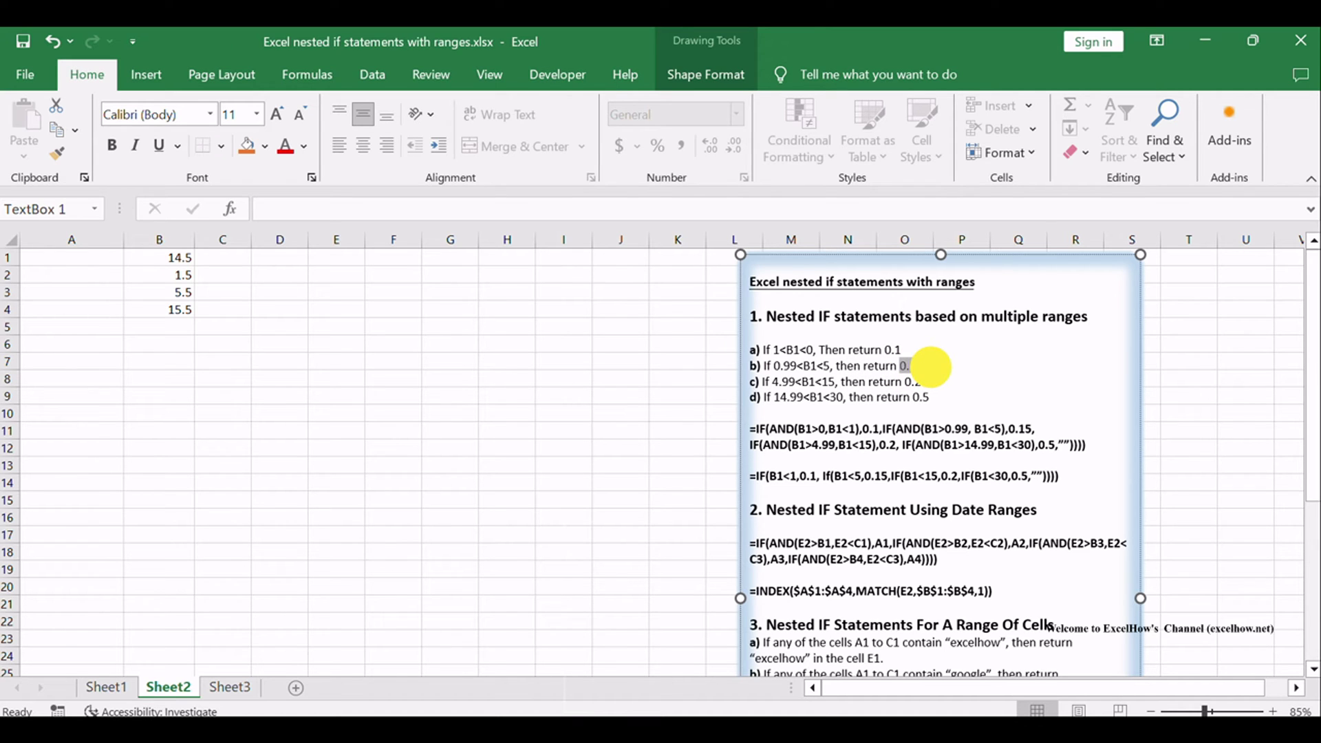
{"action": "left_click", "coordinate": [963, 372]}
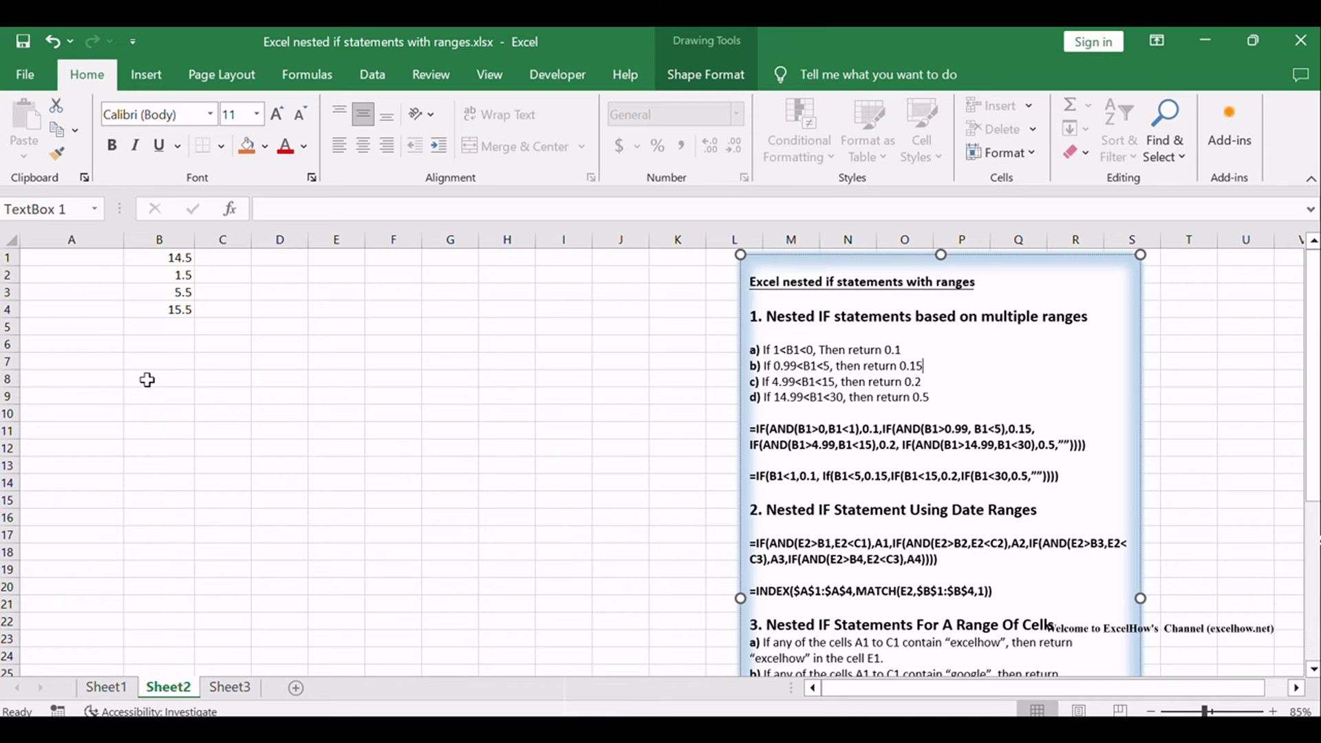
{"action": "left_click", "coordinate": [183, 257]}
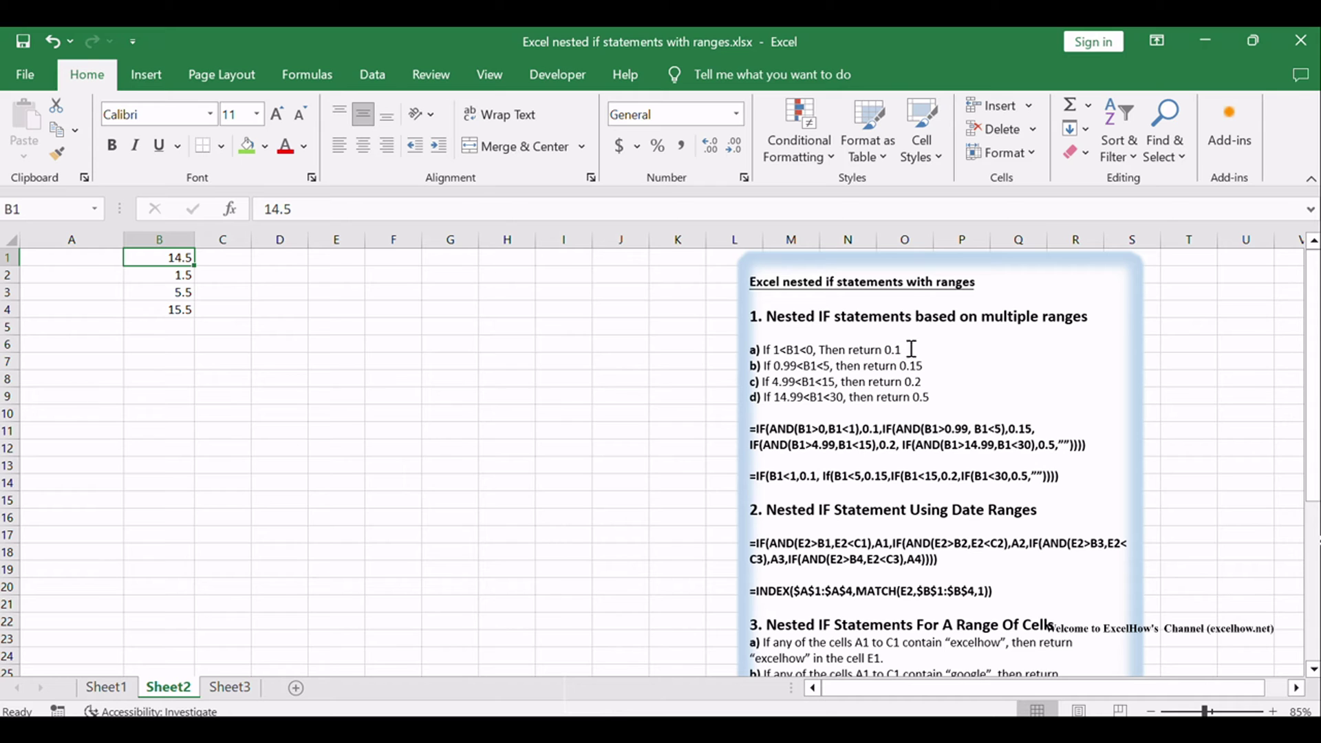
Step: Copy the first AND-based nested IF formula from the reference text box
{"action": "left_click", "coordinate": [911, 384]}
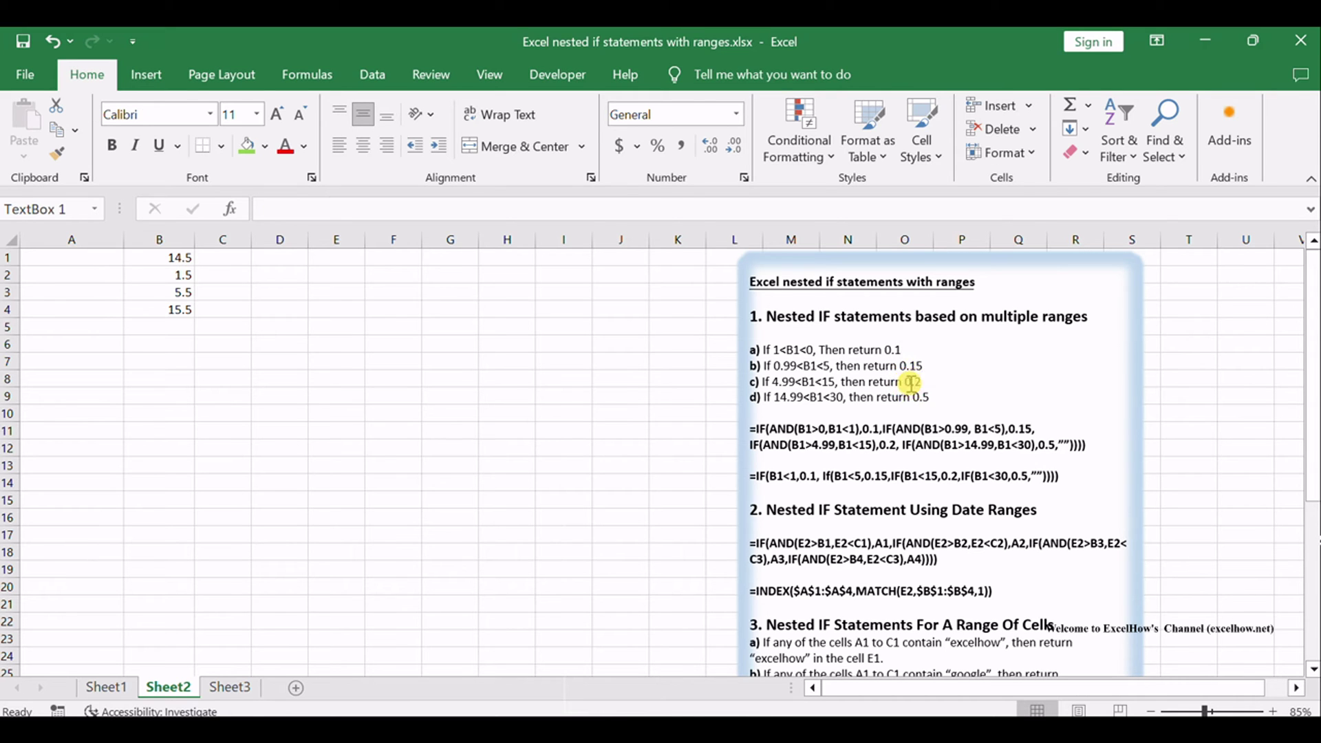
{"action": "triple_click", "coordinate": [860, 440]}
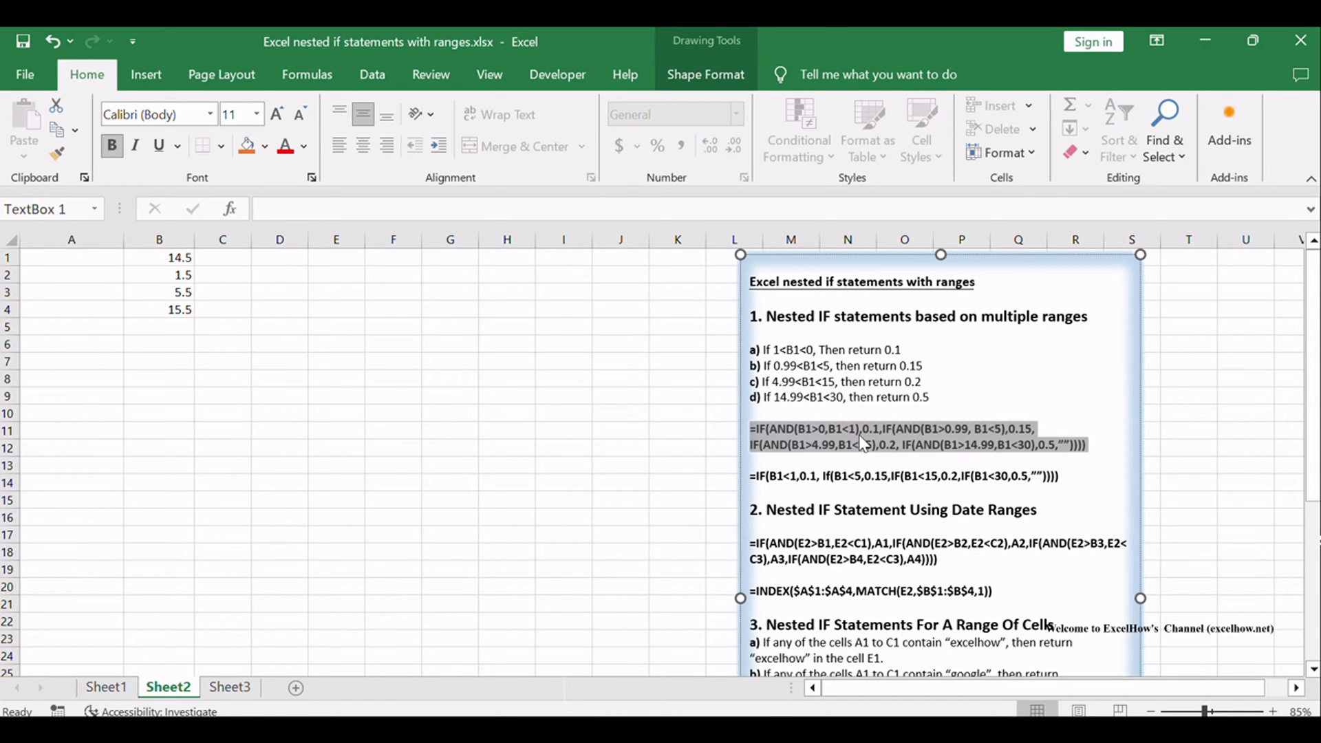
{"action": "key", "text": "ctrl+c"}
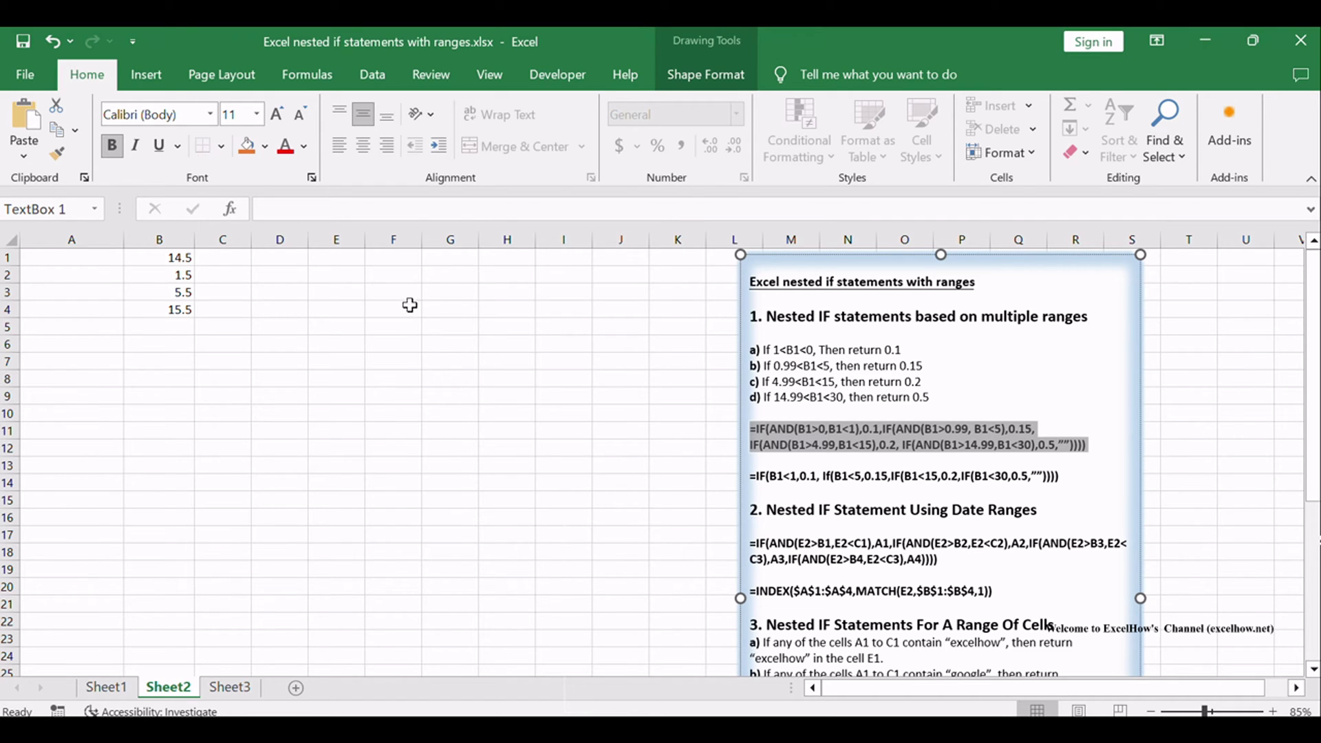
Step: Enter the formula in C1 and fill it to C4, returning 0.2, 0.15, 0.2 and 0.5
{"action": "left_click", "coordinate": [230, 259]}
{"action": "double_click", "coordinate": [230, 259]}
{"action": "key", "text": "ctrl+v"}
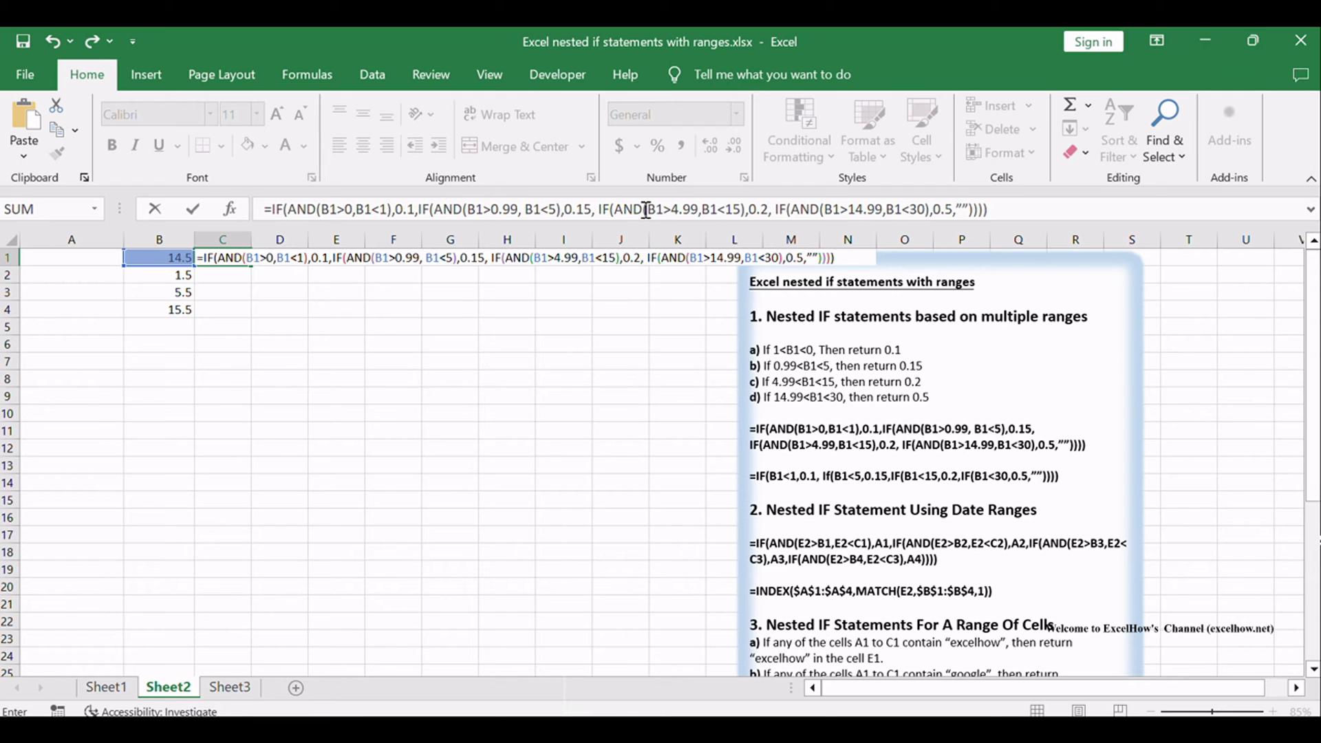
{"action": "left_click", "coordinate": [1026, 208]}
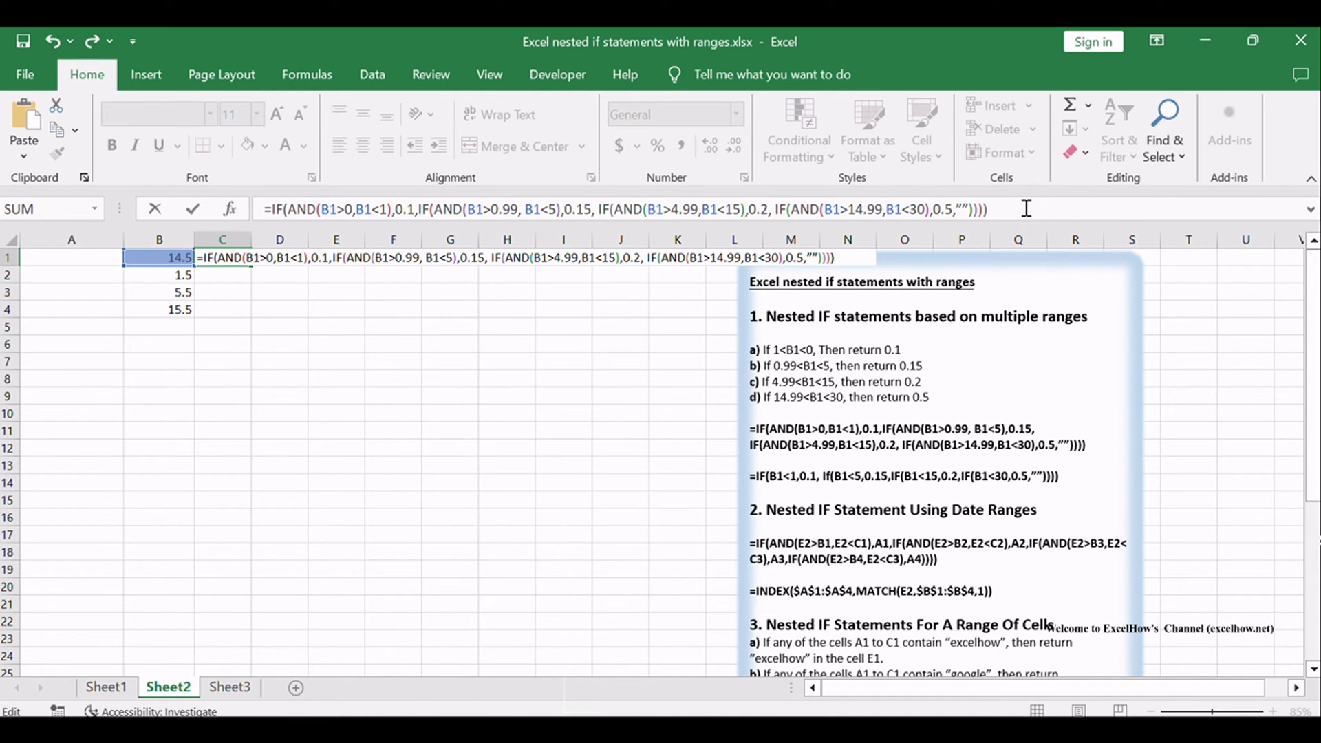
{"action": "key", "text": "ctrl+Return"}
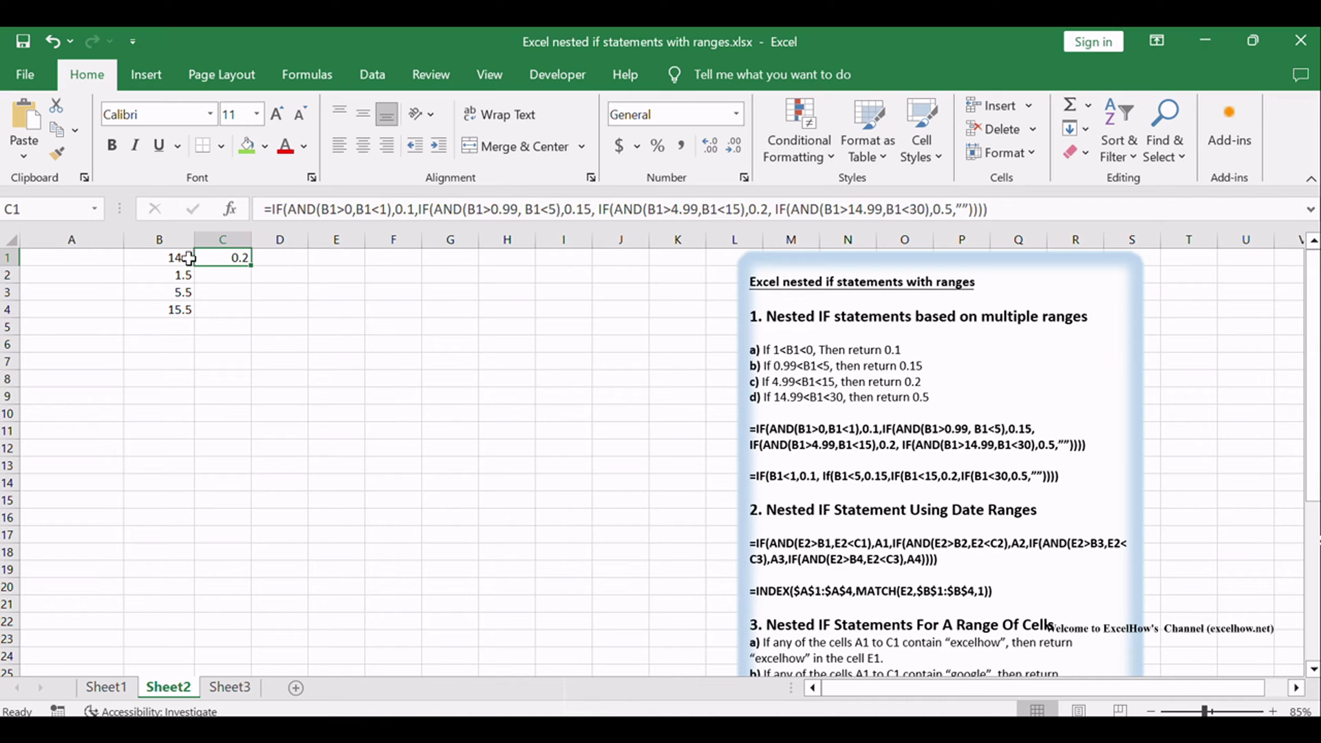
{"action": "left_click_drag", "start_coordinate": [252, 266], "coordinate": [245, 315]}
{"action": "left_click", "coordinate": [344, 347]}
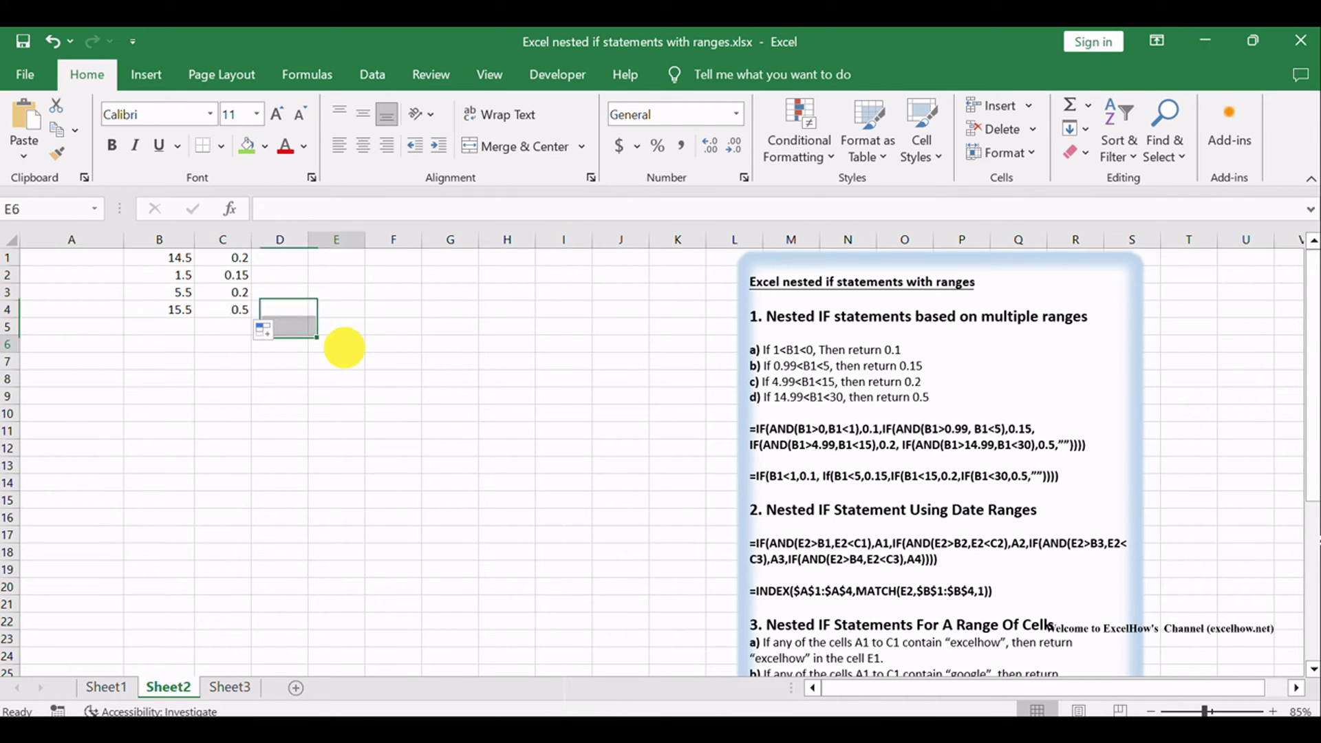
Step: Paste the shorter nested IF formula from the text box into D1 and fill it down to D4
{"action": "left_click", "coordinate": [855, 440]}
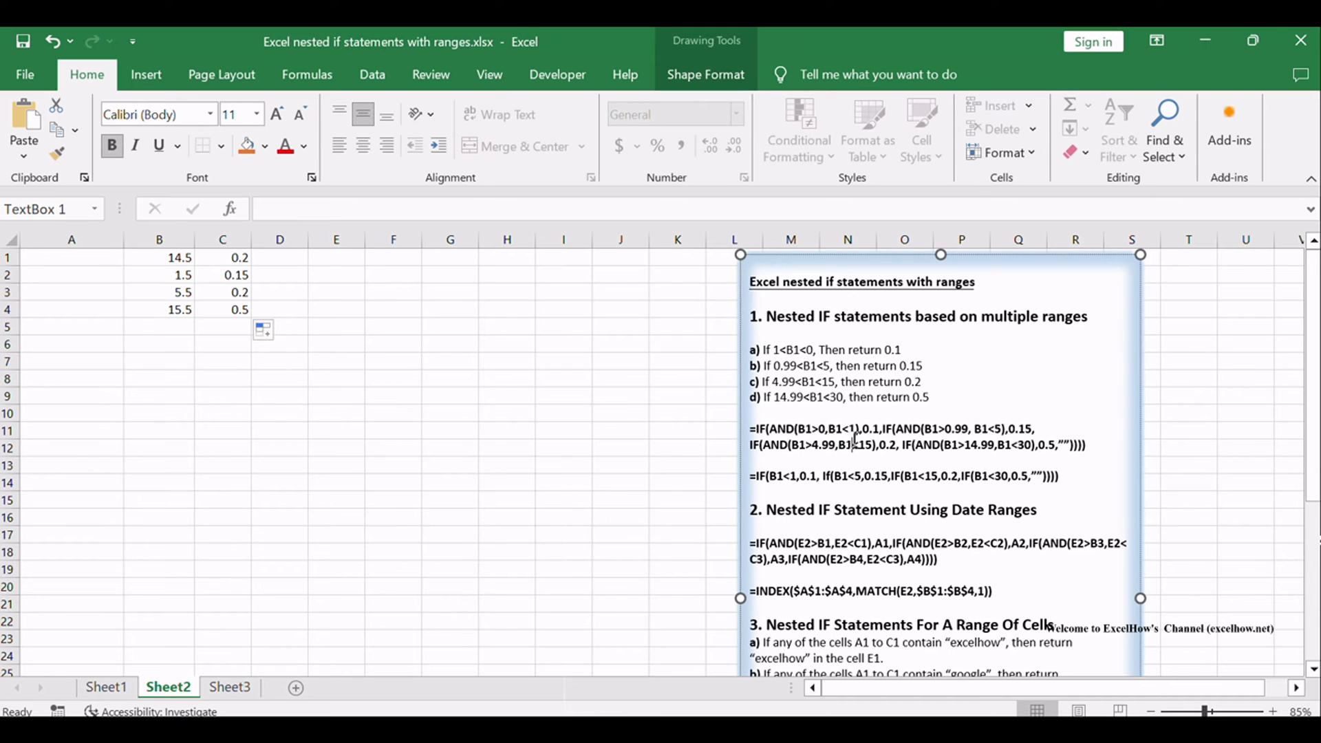
{"action": "key", "text": "Escape"}
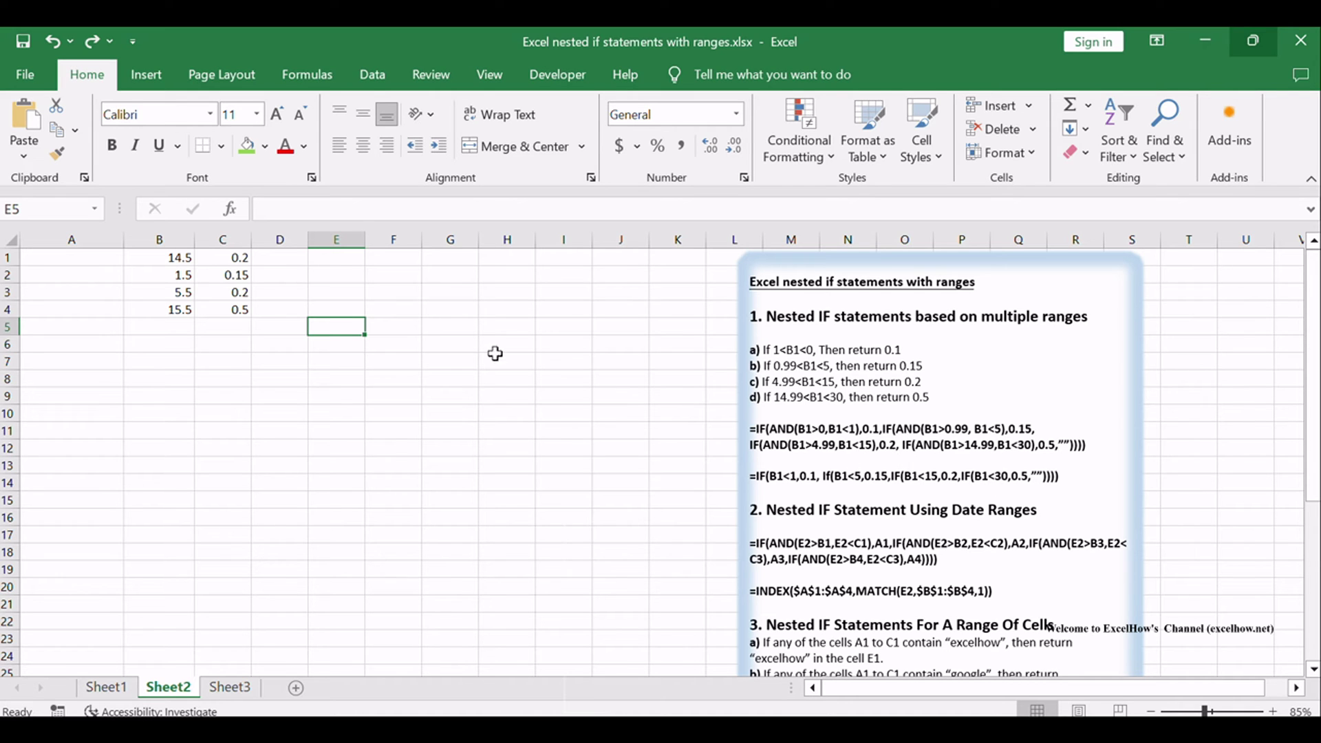
{"action": "double_click", "coordinate": [279, 258]}
{"action": "key", "text": "ctrl+v"}
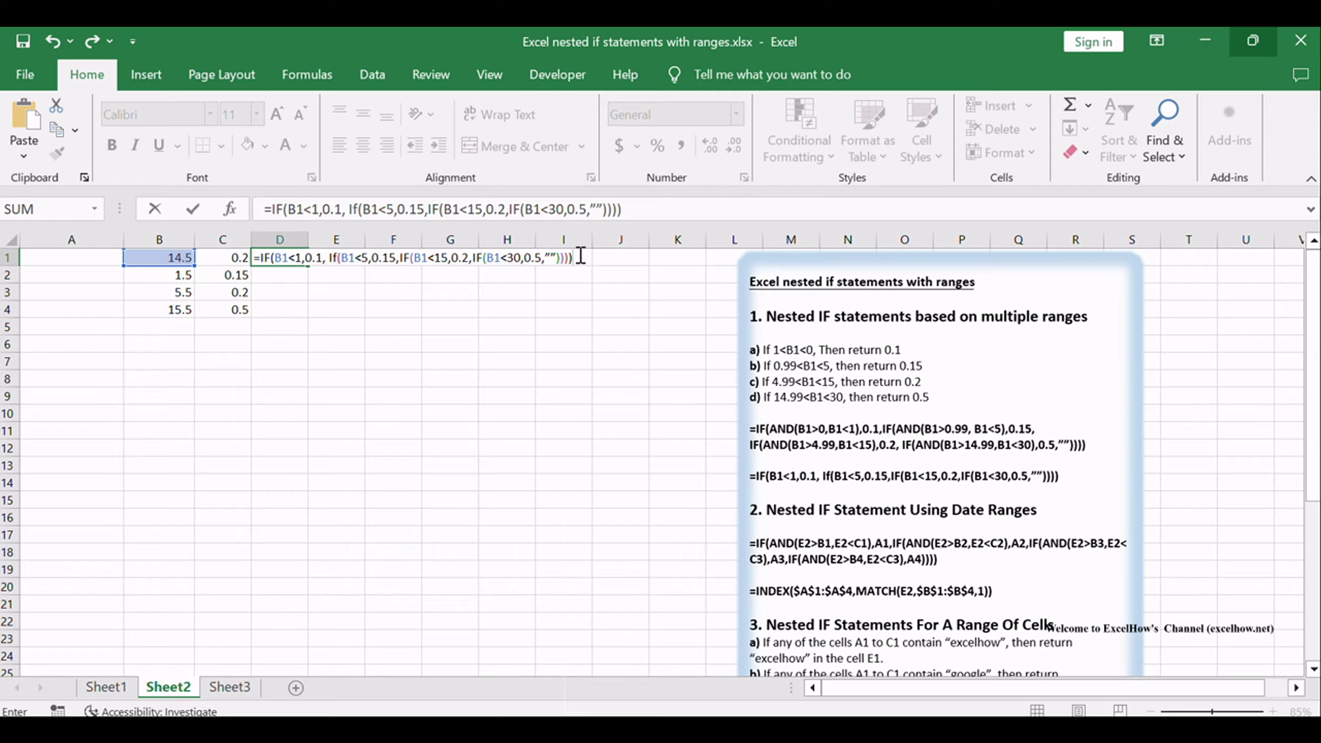
{"action": "key", "text": "Return"}
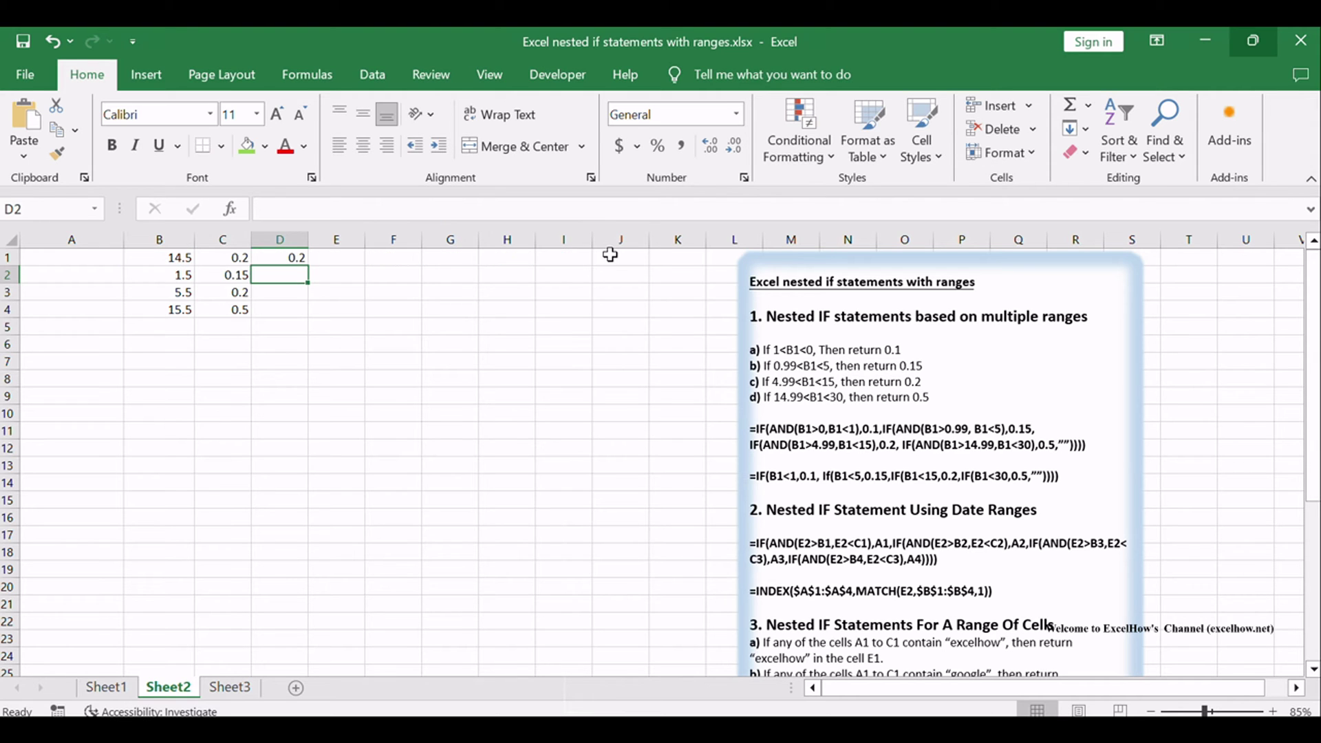
{"action": "left_click", "coordinate": [295, 256]}
{"action": "left_click_drag", "start_coordinate": [308, 265], "coordinate": [302, 321]}
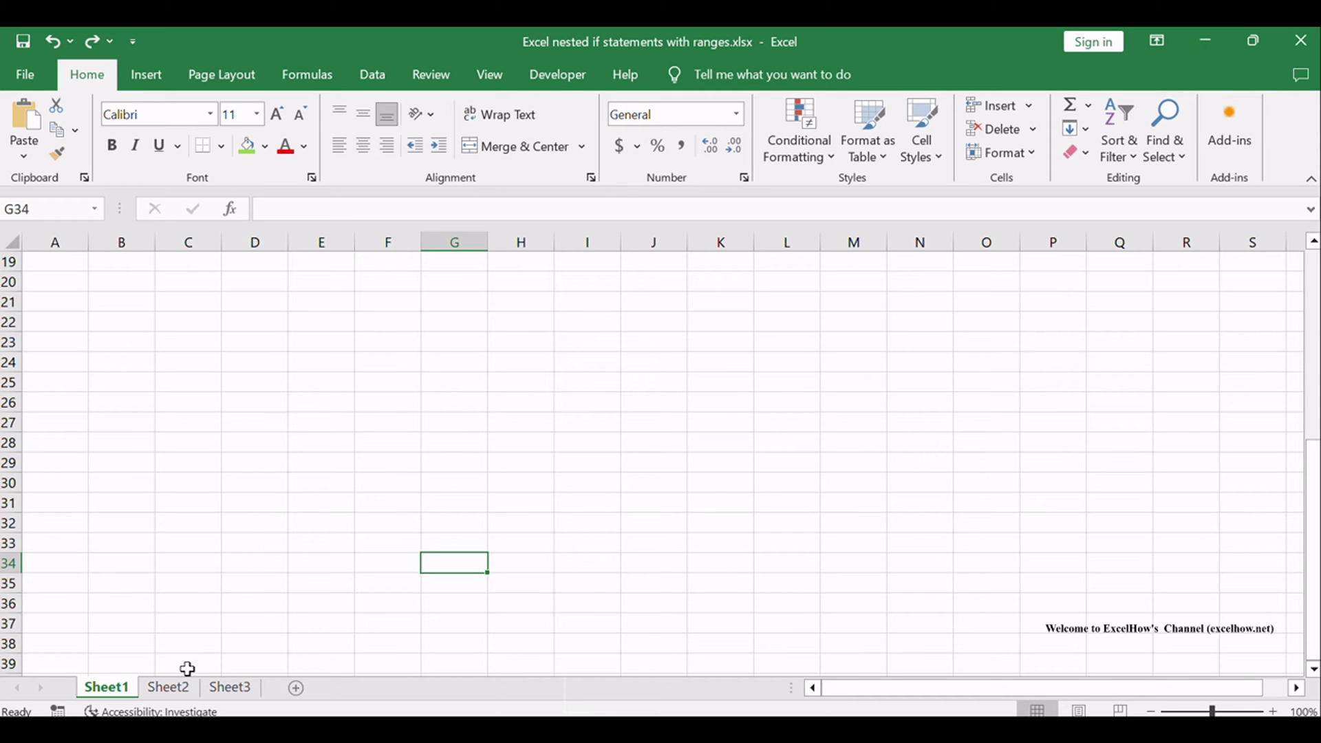
Step: Switch to Sheet2 showing the Q1–Q4 date ranges and the Date/Quarter table
{"action": "left_click", "coordinate": [176, 691]}
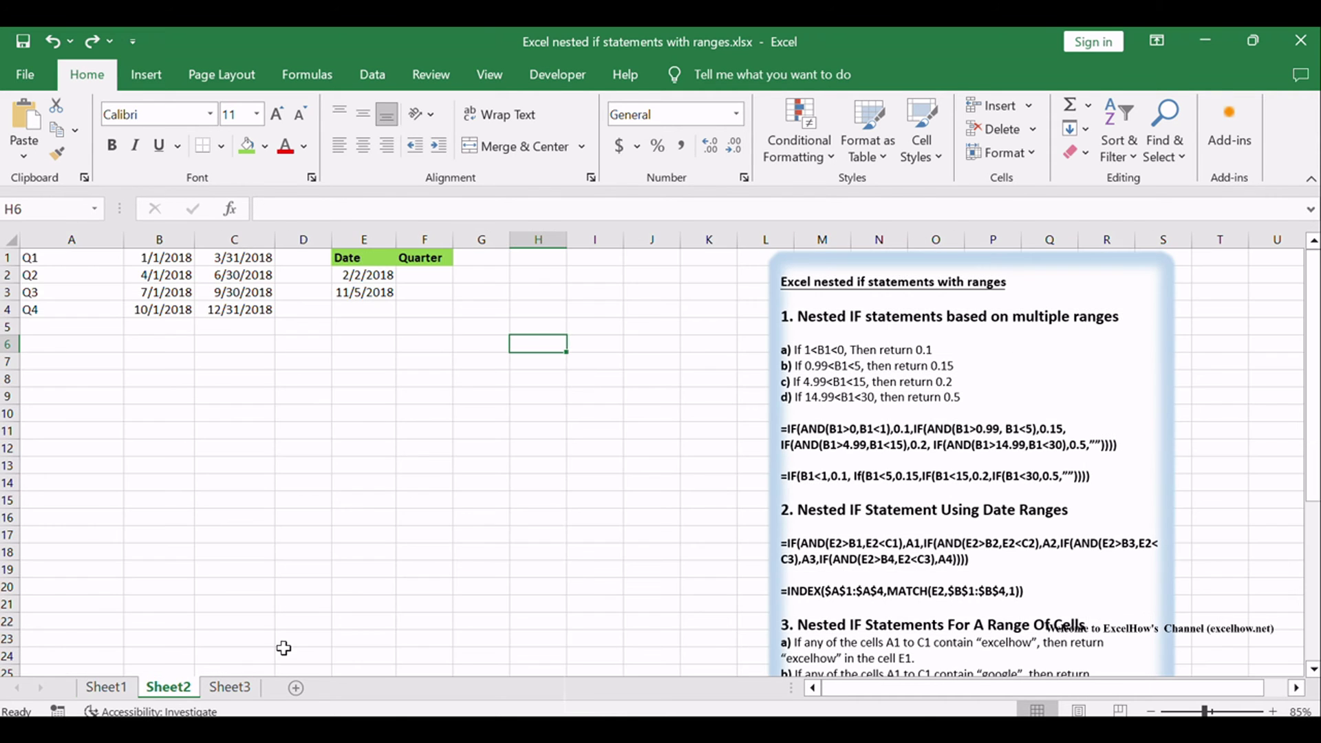
{"action": "left_click_drag", "start_coordinate": [892, 518], "coordinate": [1066, 511]}
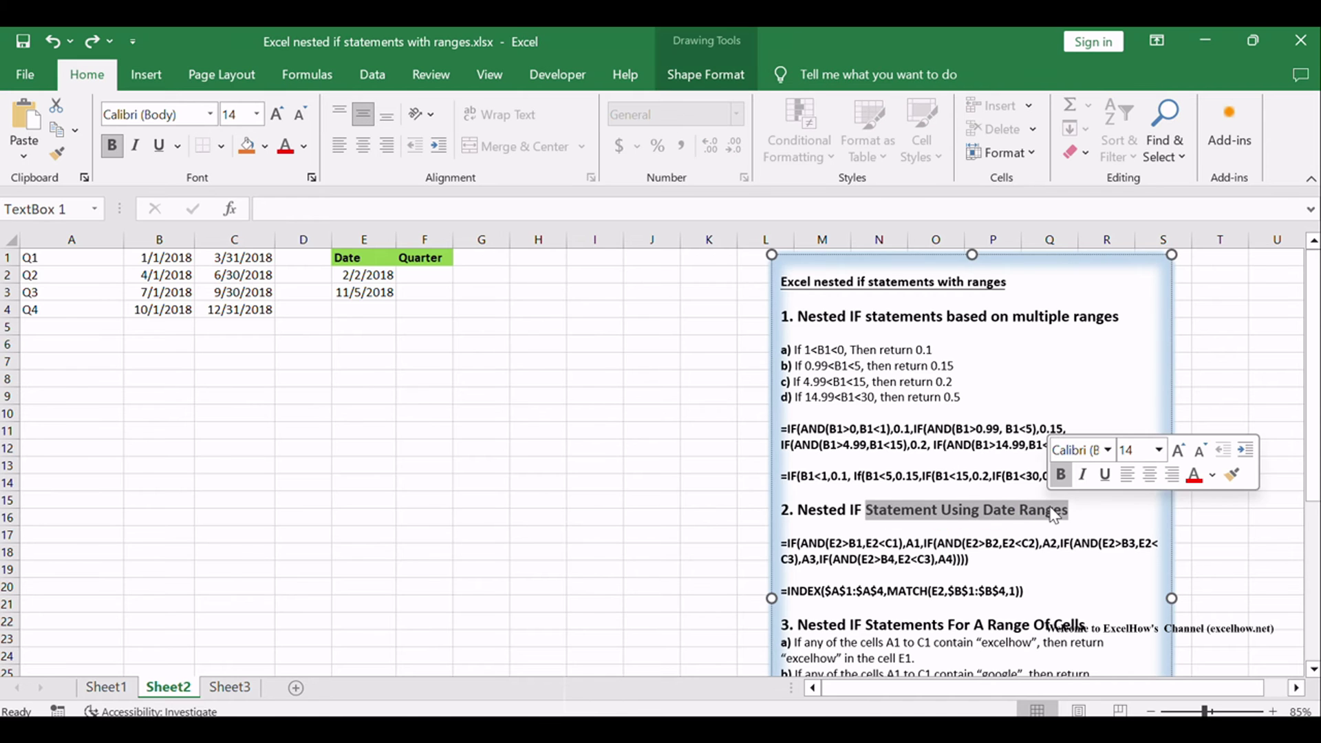
{"action": "scroll", "coordinate": [969, 403], "scroll_direction": "down", "scroll_amount": 1}
{"action": "scroll", "coordinate": [970, 402], "scroll_direction": "up", "scroll_amount": 1}
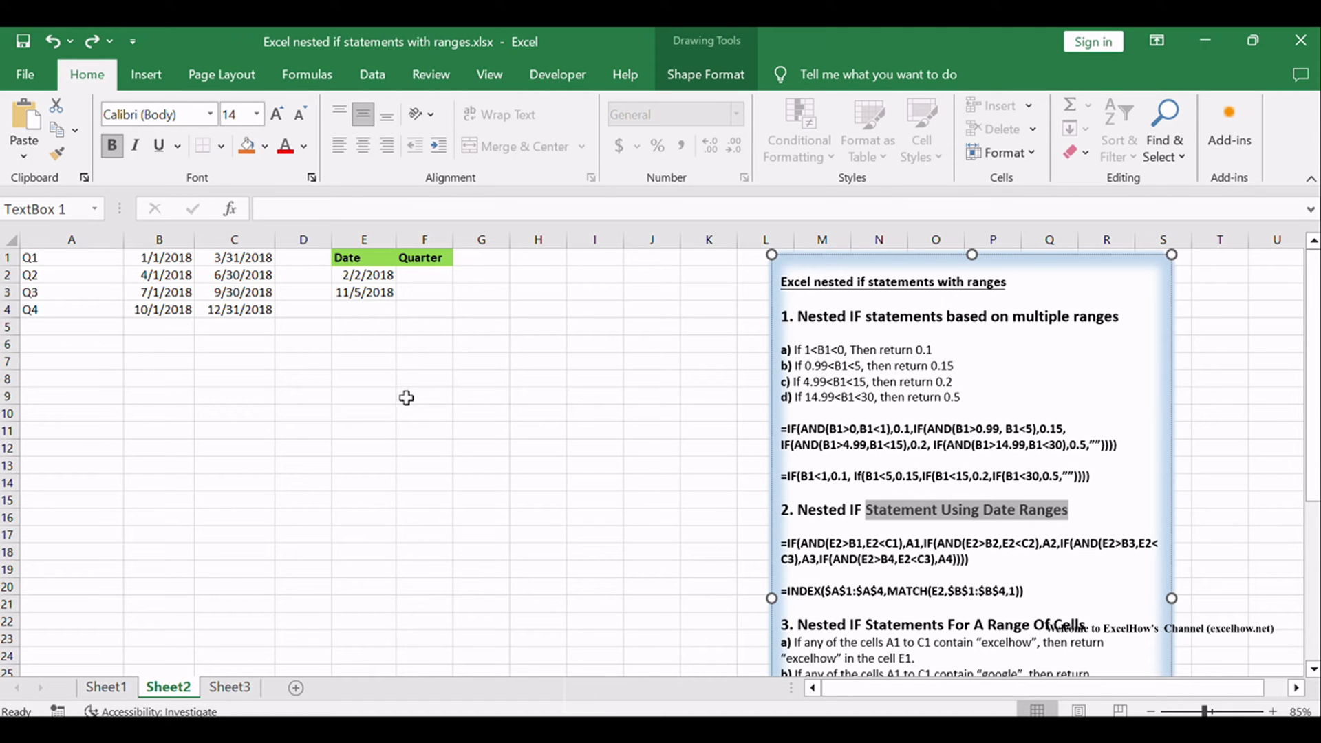
Step: Review the empty Quarter column, the dates under Date, and Q1's label and start/end dates in A1:C1
{"action": "left_click_drag", "start_coordinate": [411, 264], "coordinate": [438, 292]}
{"action": "left_click", "coordinate": [528, 295]}
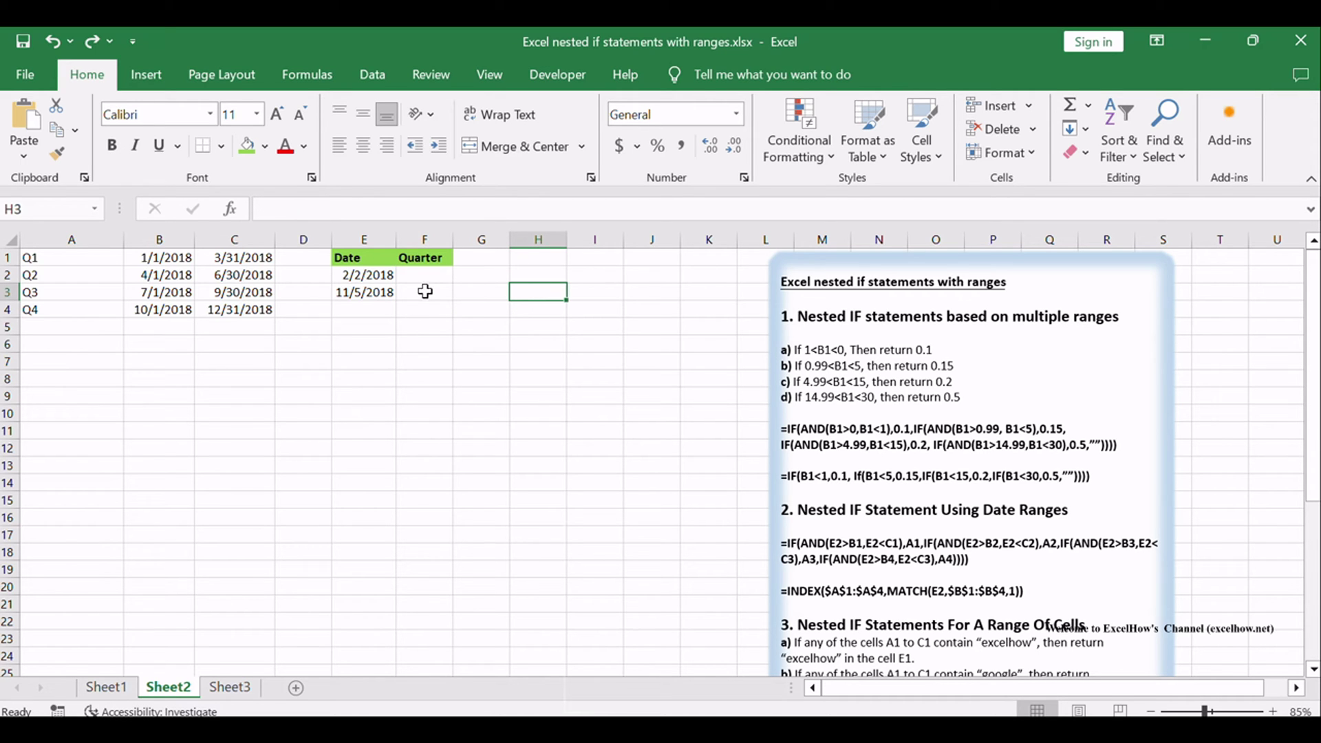
{"action": "left_click", "coordinate": [177, 258]}
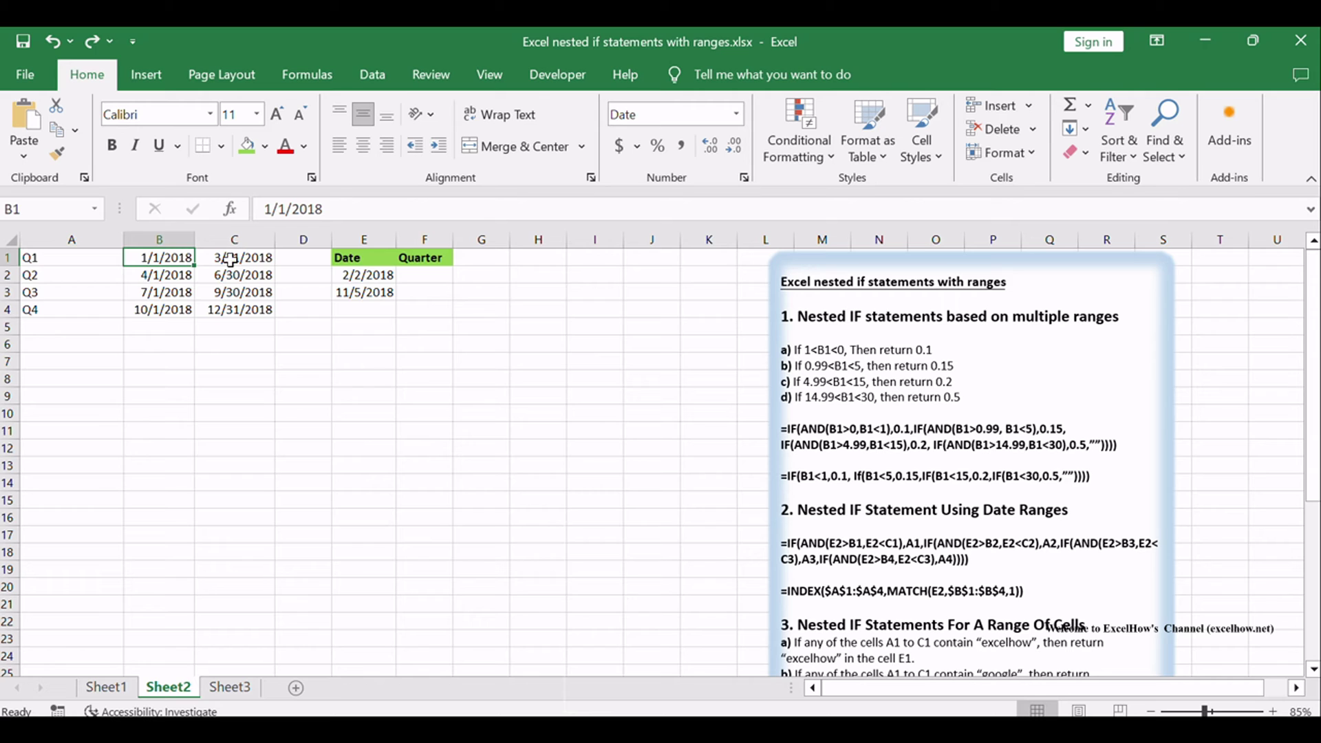
{"action": "left_click", "coordinate": [361, 273]}
{"action": "left_click", "coordinate": [260, 260]}
{"action": "left_click", "coordinate": [55, 260]}
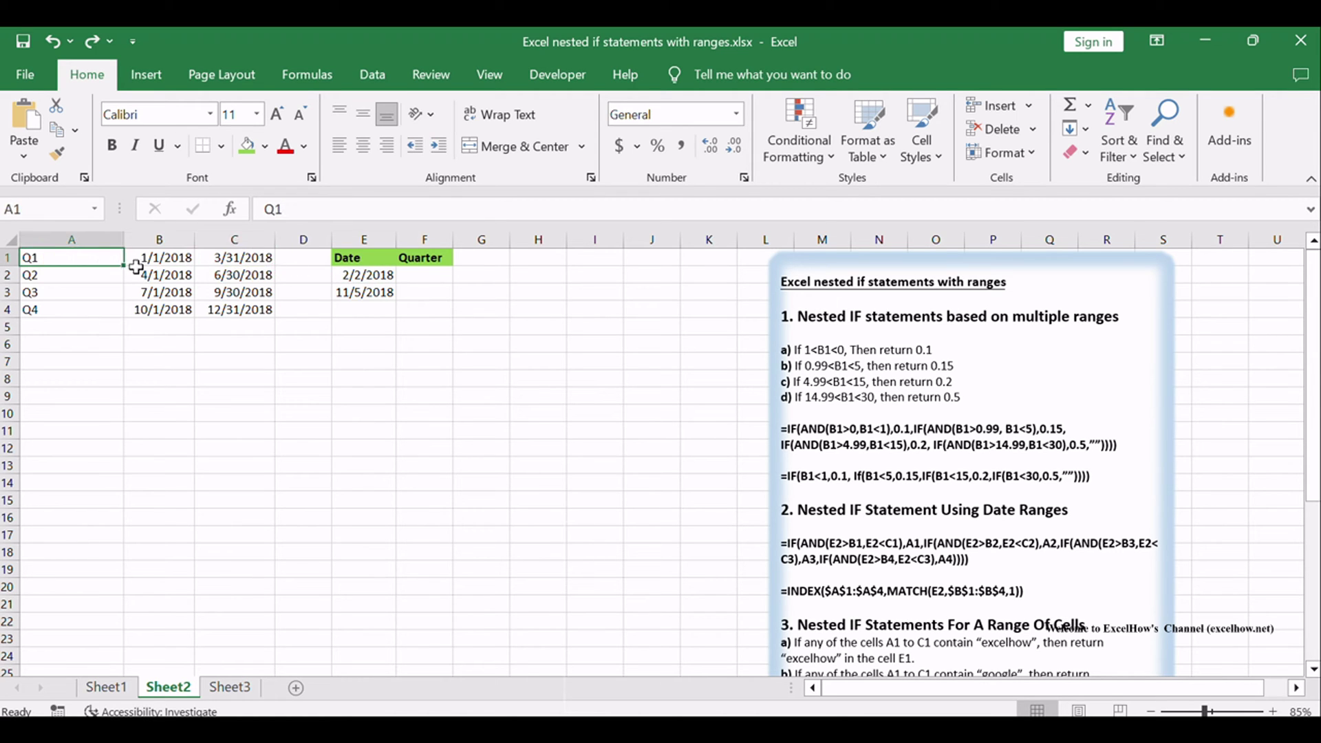
{"action": "left_click", "coordinate": [426, 275]}
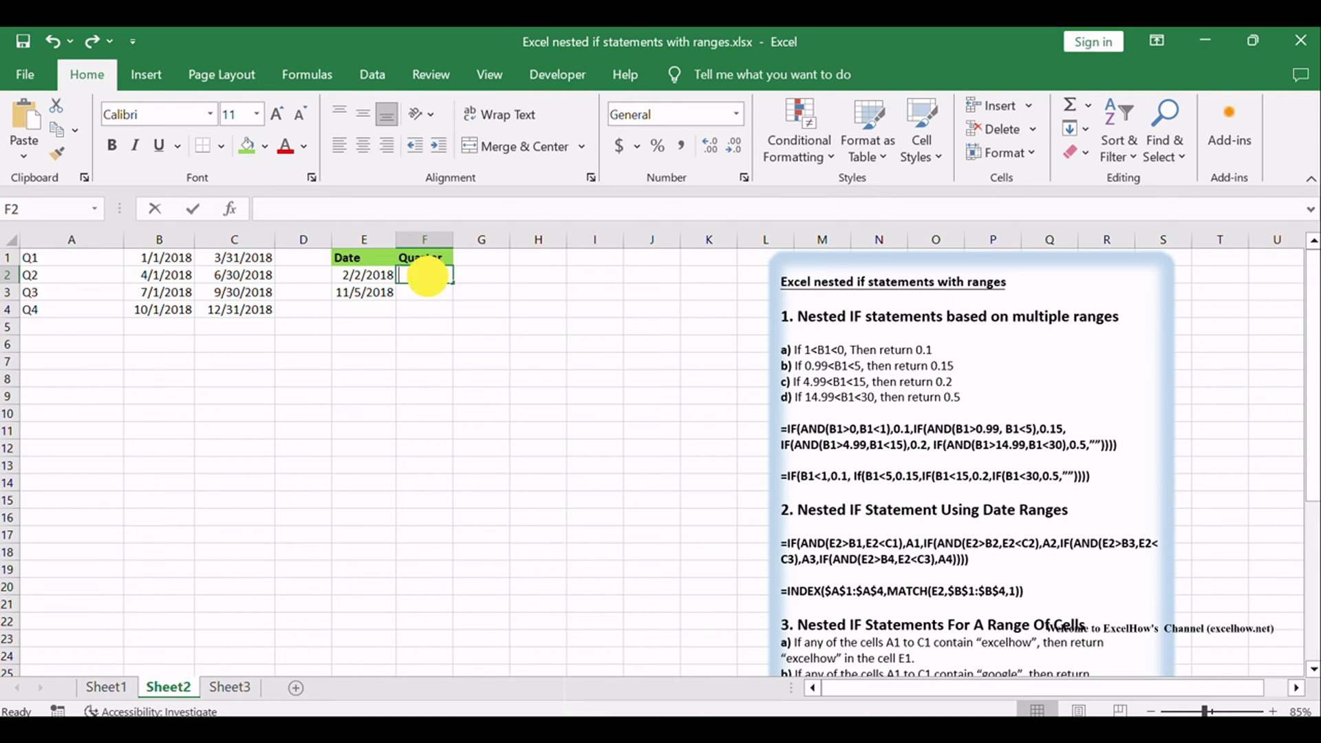
Step: Paste the date-range nested IF formula into F2 and fill it to F3, giving Q1 and Q4
{"action": "type", "text": "=IF(AND(E2>B1,E2<C1),A1,IF(AND(E2>B2,E2<C2),A2,IF(AND(E2>B3,E2<C3),A3,IF(AND(E2>B4,E2<C3),A4))))"}
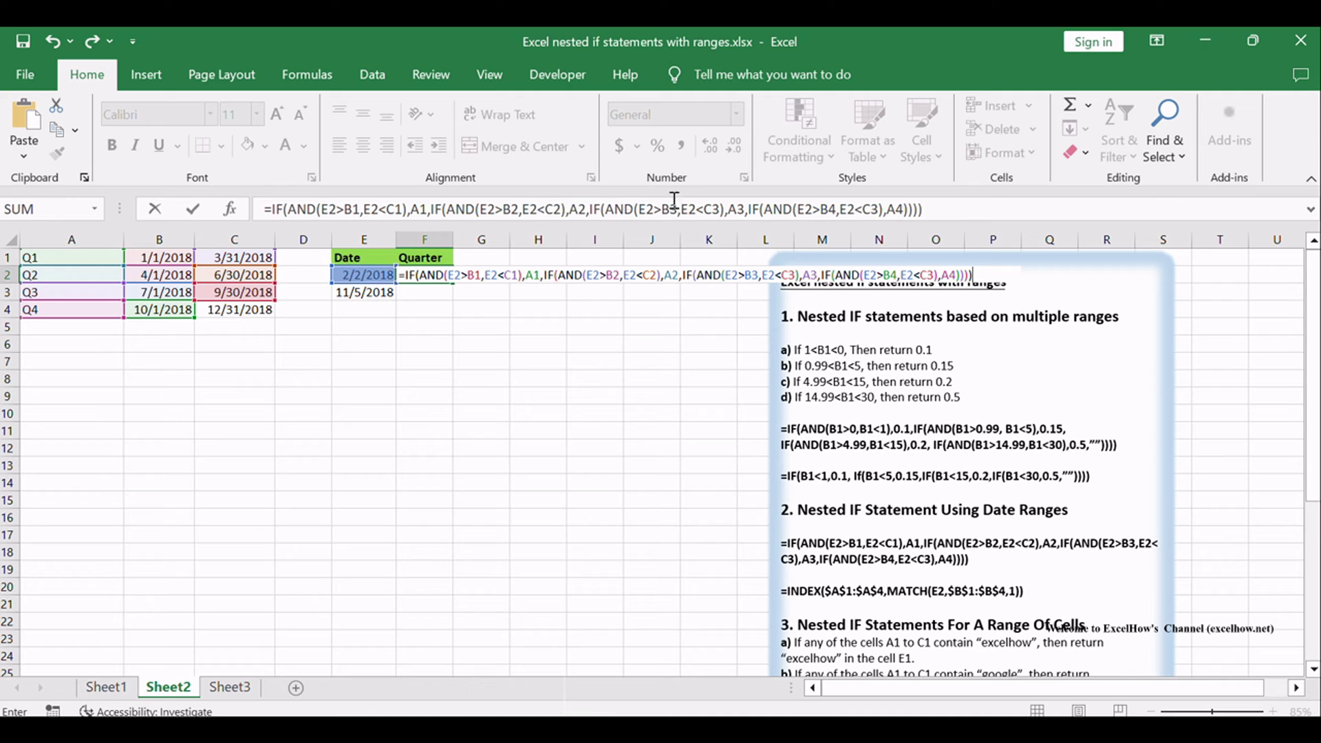
{"action": "left_click", "coordinate": [942, 205]}
{"action": "key", "text": "Return"}
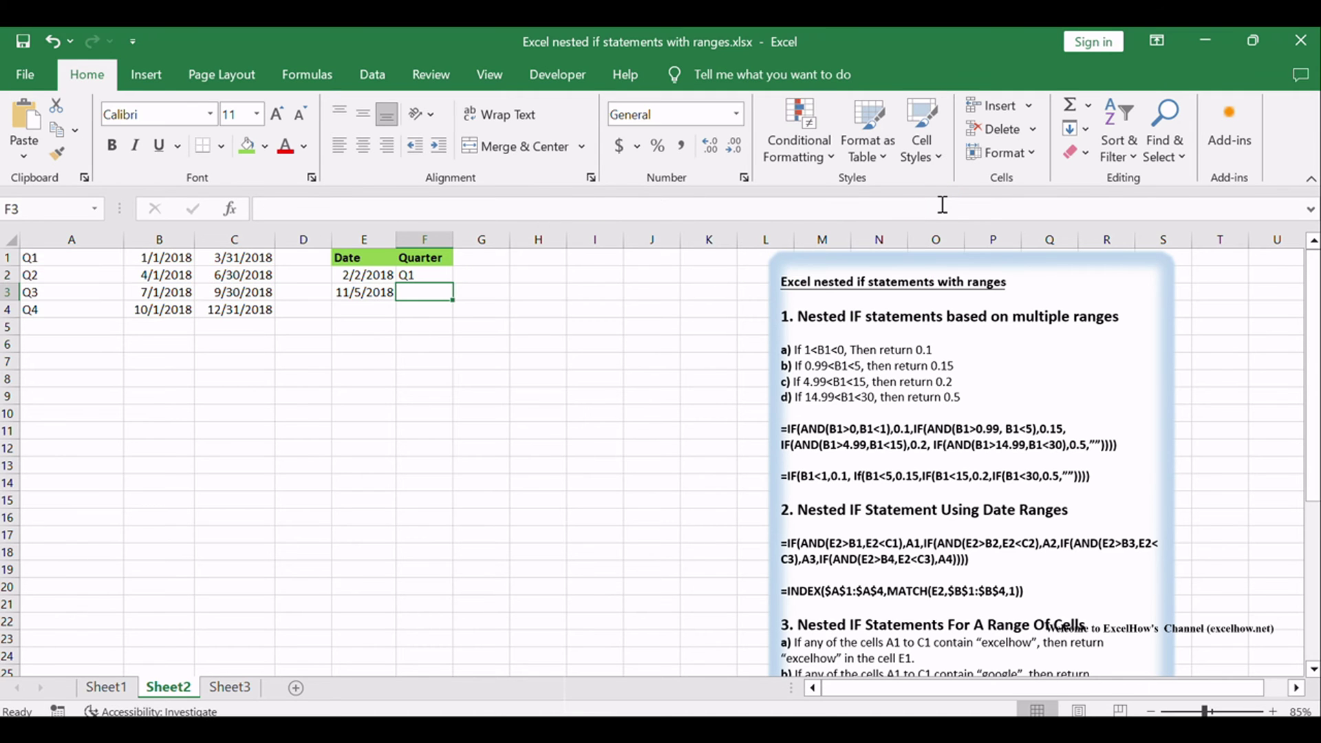
{"action": "left_click", "coordinate": [421, 278]}
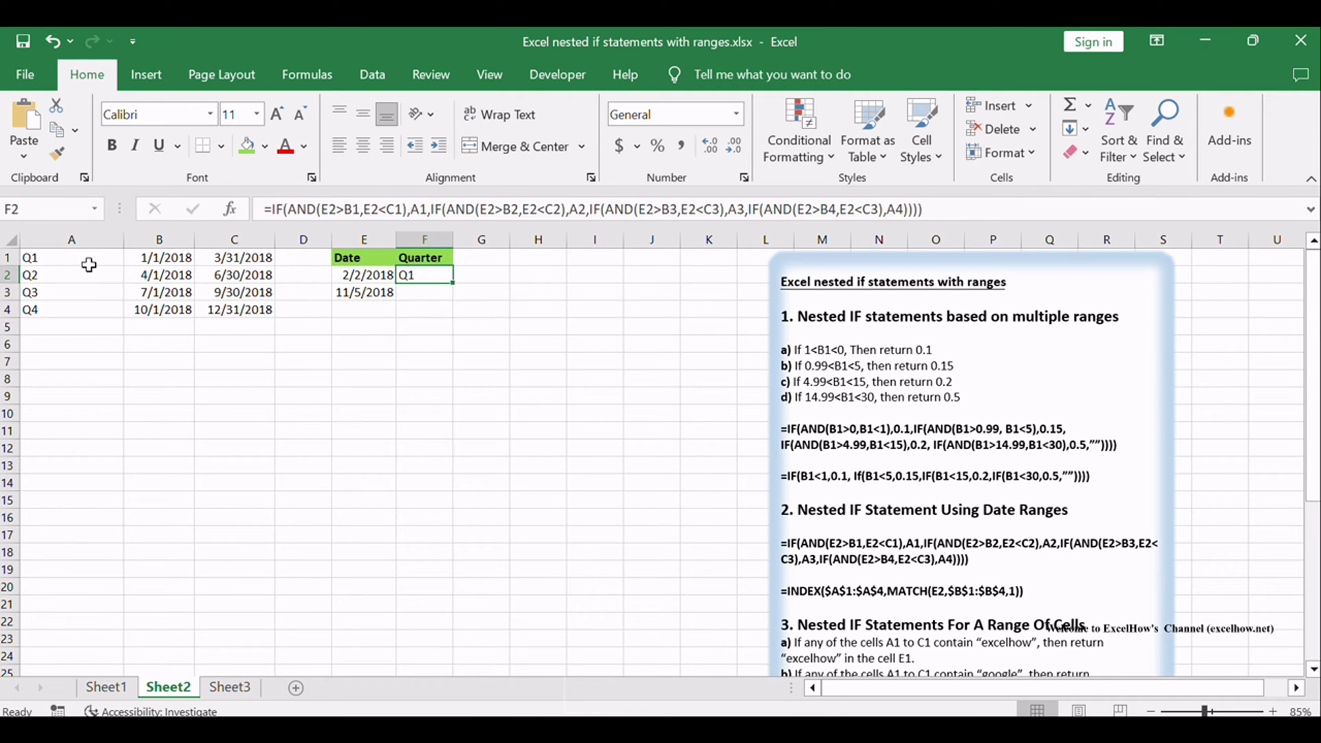
{"action": "left_click_drag", "start_coordinate": [452, 283], "coordinate": [447, 301]}
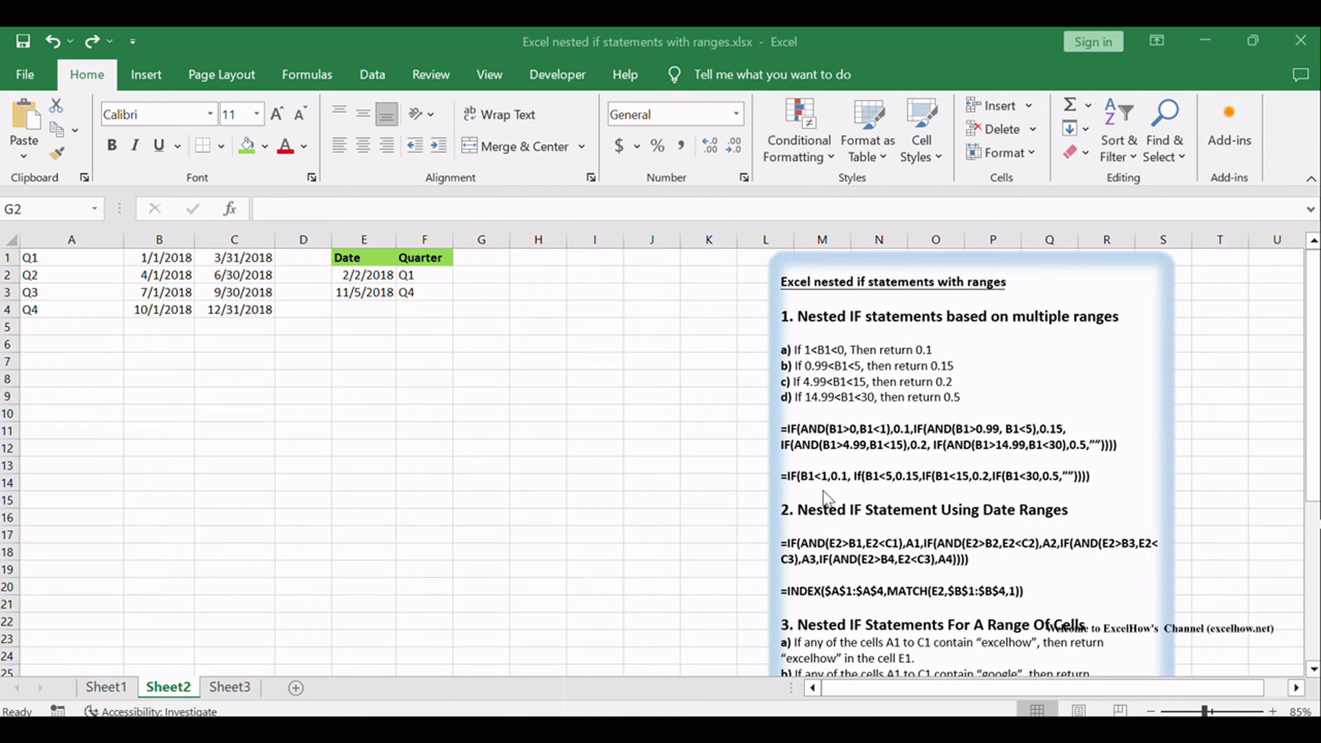
Step: Enter the INDEX/MATCH formula in G2 and fill it to G3, returning Q1 and Q4
{"action": "left_click", "coordinate": [919, 592]}
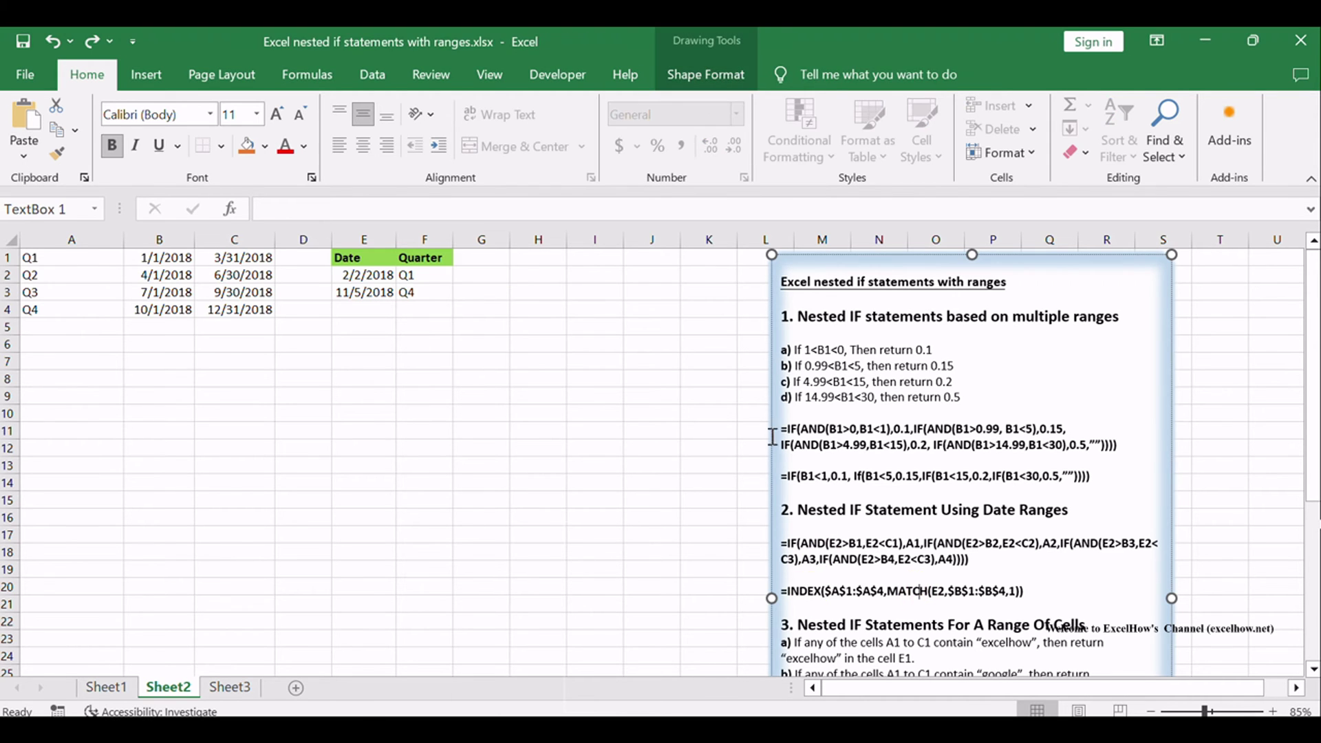
{"action": "left_click", "coordinate": [499, 272]}
{"action": "double_click", "coordinate": [485, 276]}
{"action": "type", "text": "=INDEX($A$1:$A$4,MATCH(E2,$B$1:$B$4,1))"}
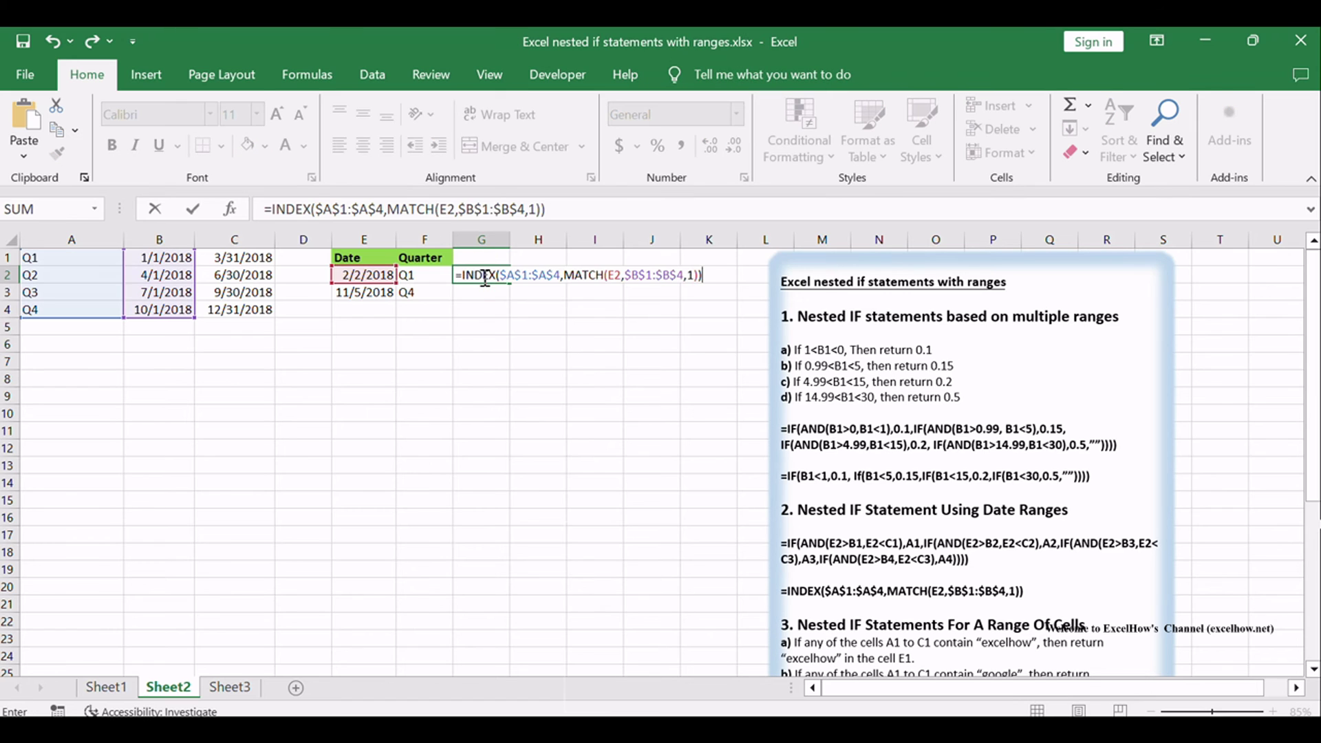
{"action": "key", "text": "Return"}
{"action": "left_click", "coordinate": [485, 277]}
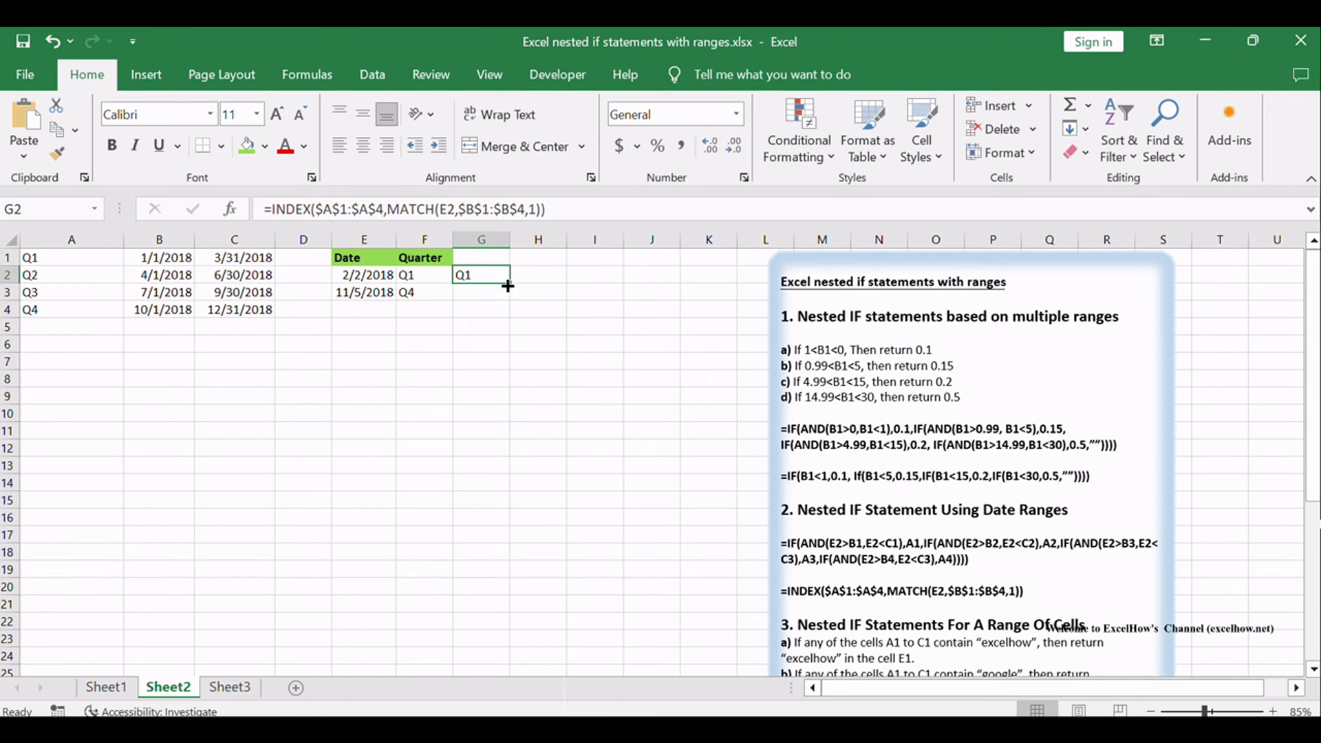
{"action": "left_click_drag", "start_coordinate": [509, 283], "coordinate": [510, 298]}
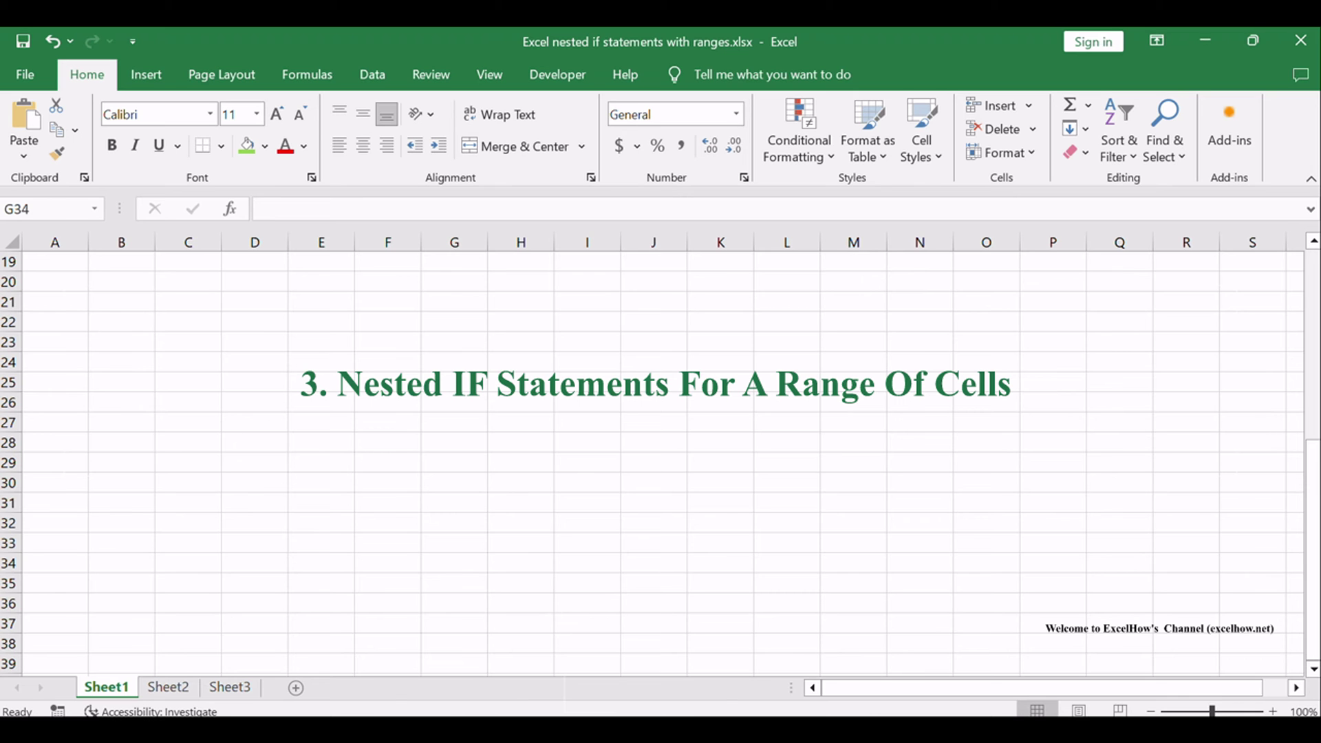
Step: Switch to Sheet2 and scroll down in the reference notes text box
{"action": "left_click", "coordinate": [181, 686]}
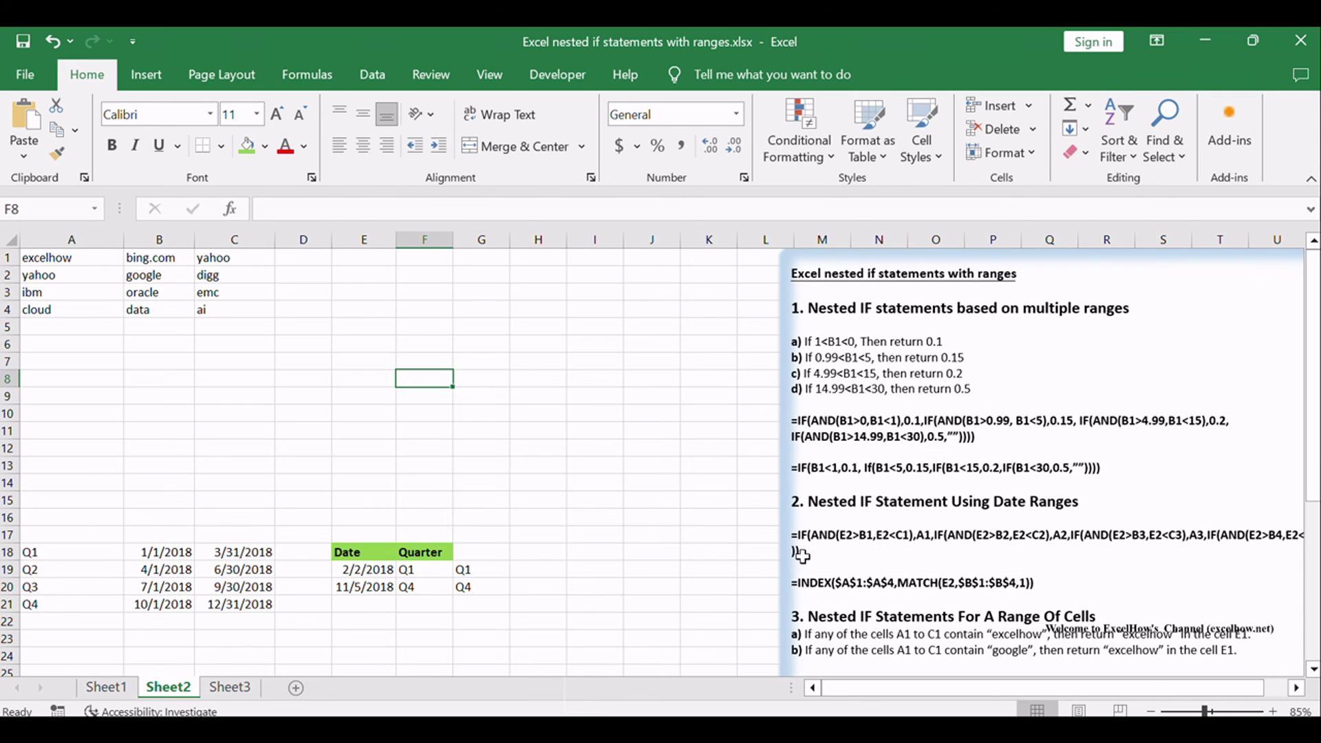
{"action": "left_click", "coordinate": [1046, 484]}
{"action": "scroll", "coordinate": [1040, 547], "scroll_direction": "down", "scroll_amount": 2}
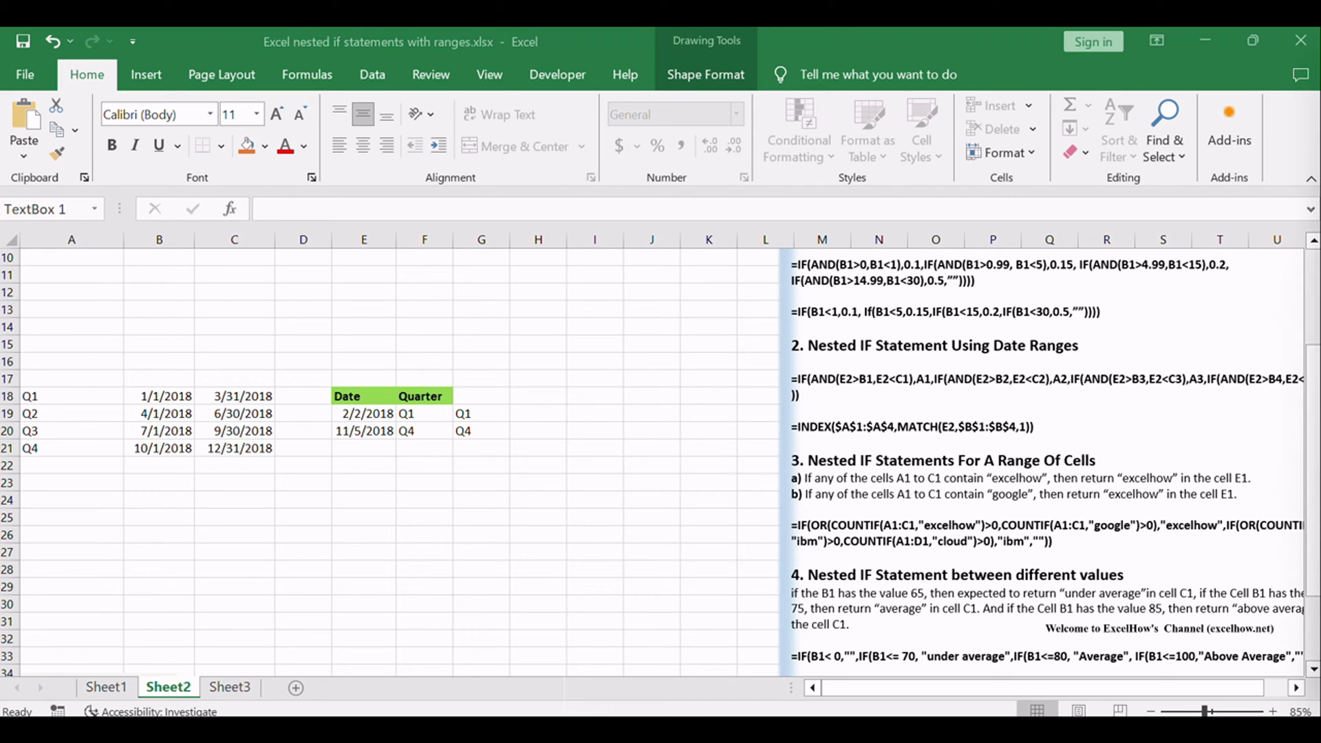
Step: Highlight excelhow and the wording of conditions a) and b) in the section 3 notes
{"action": "left_click", "coordinate": [1017, 478]}
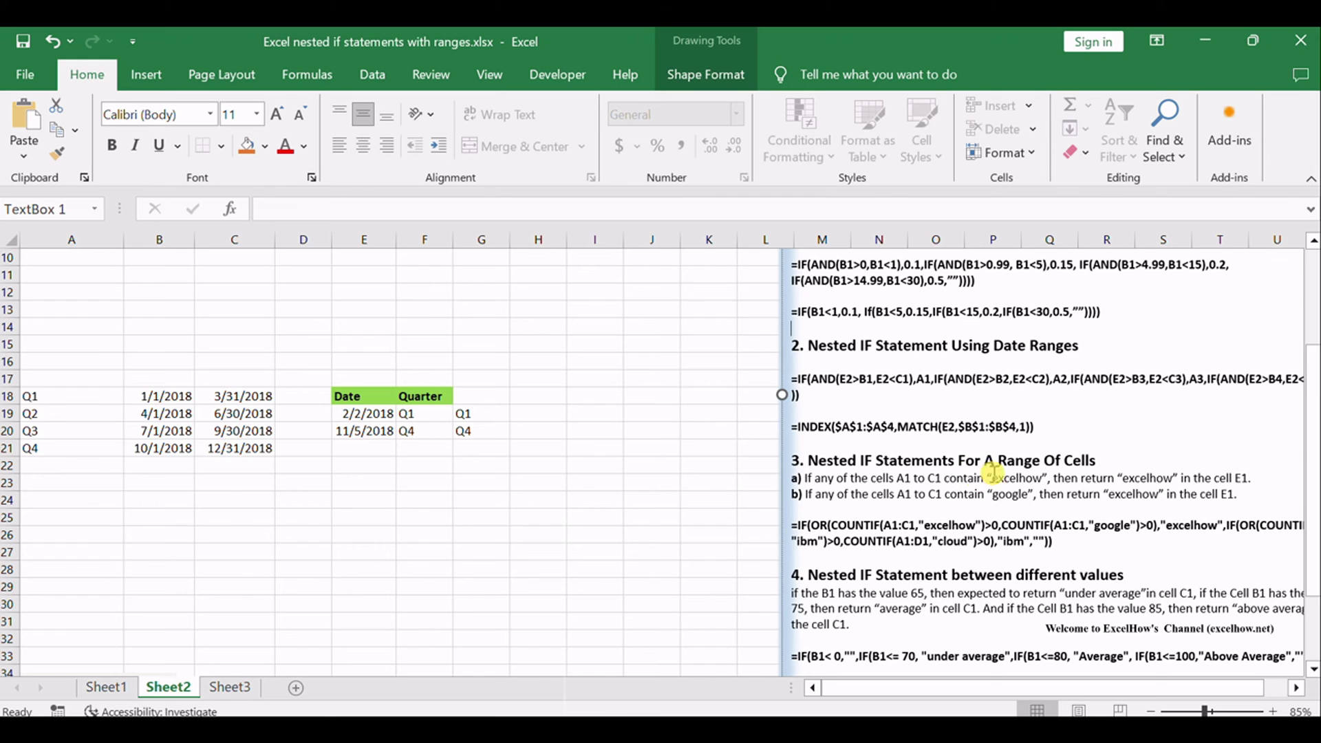
{"action": "double_click", "coordinate": [1156, 476]}
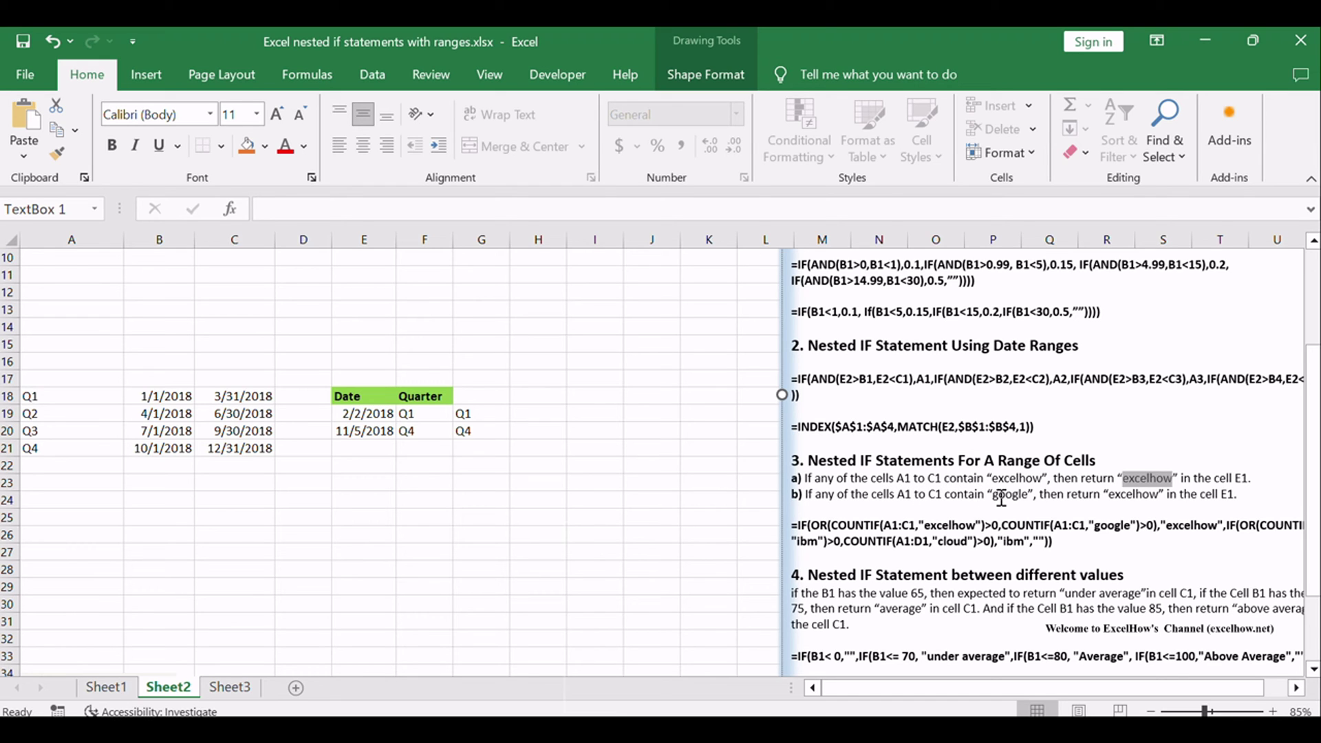
{"action": "double_click", "coordinate": [1143, 501]}
{"action": "left_click_drag", "start_coordinate": [1238, 495], "coordinate": [894, 479]}
{"action": "left_click", "coordinate": [979, 380]}
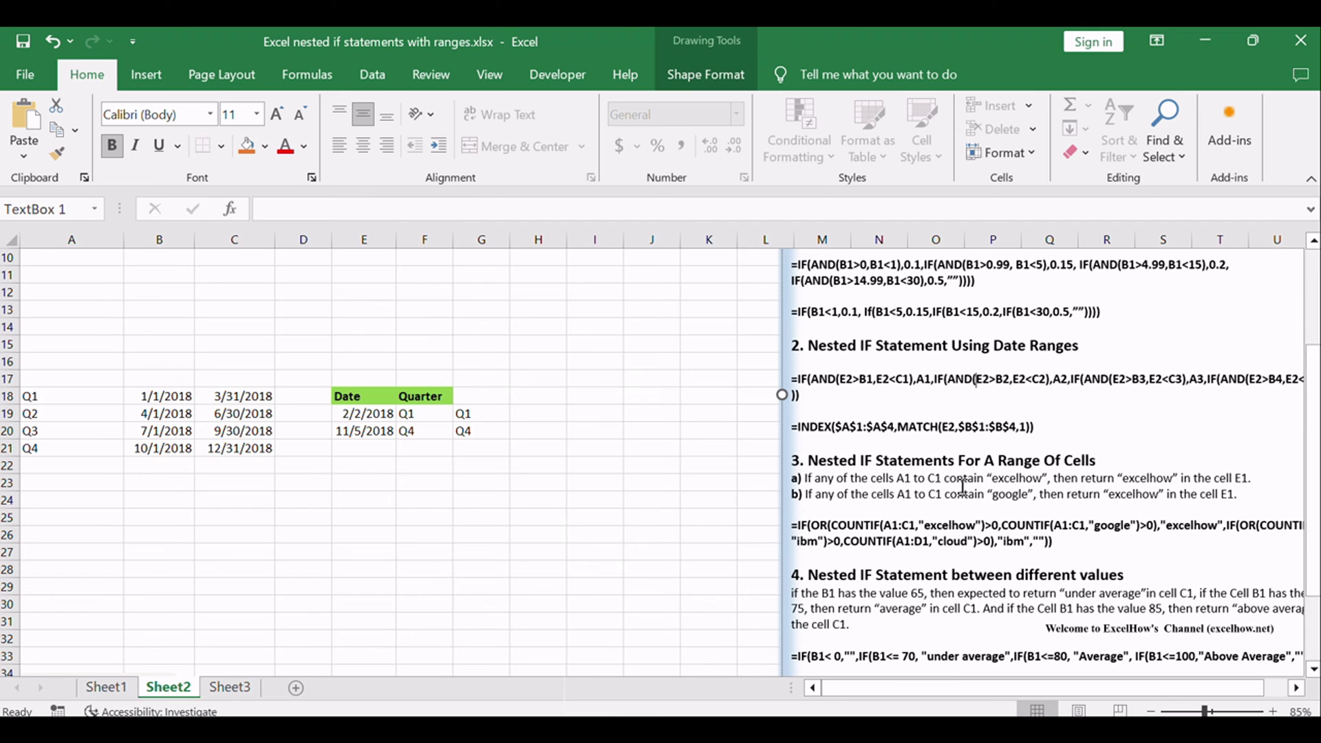
{"action": "scroll", "coordinate": [481, 485], "scroll_direction": "up", "scroll_amount": 3}
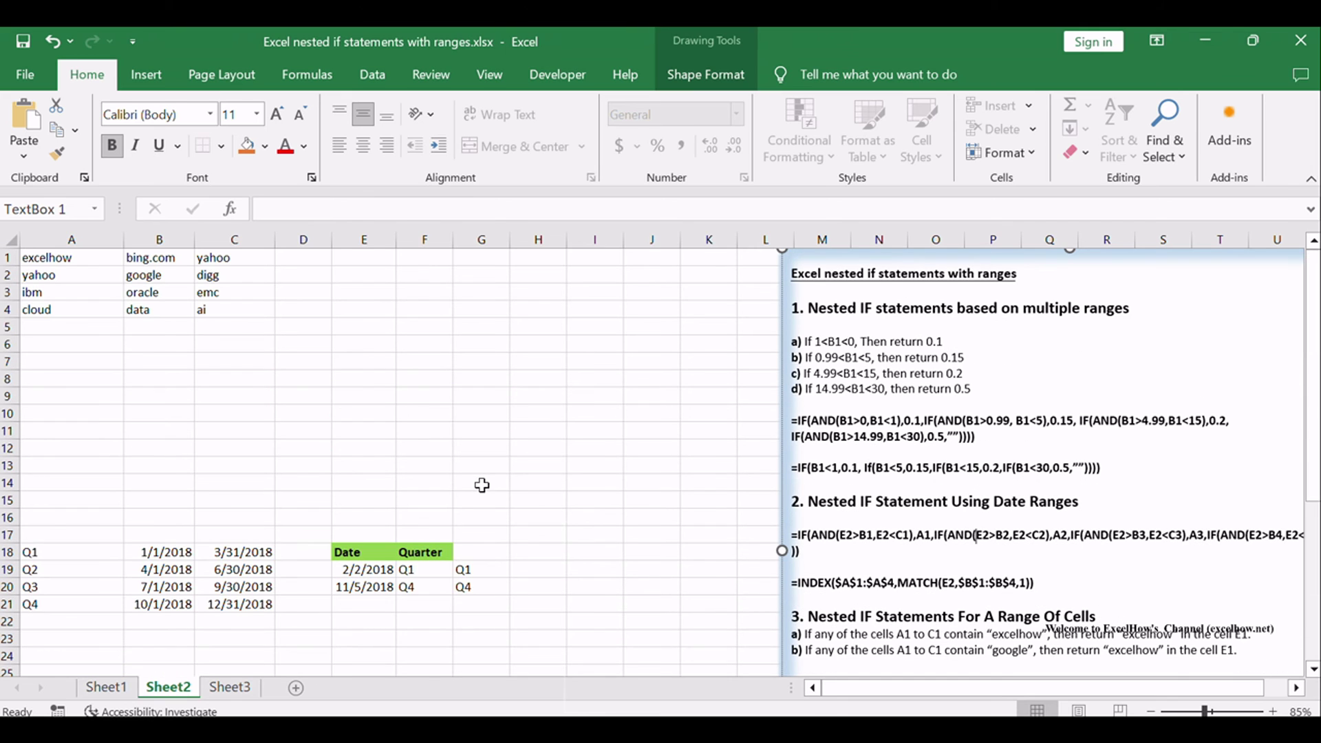
Step: Paste the nested IF/COUNTIF formula into E1 and fill it to E4, returning excelhow, excelhow, ibm, ibm
{"action": "left_click", "coordinate": [72, 259]}
{"action": "left_click", "coordinate": [214, 258]}
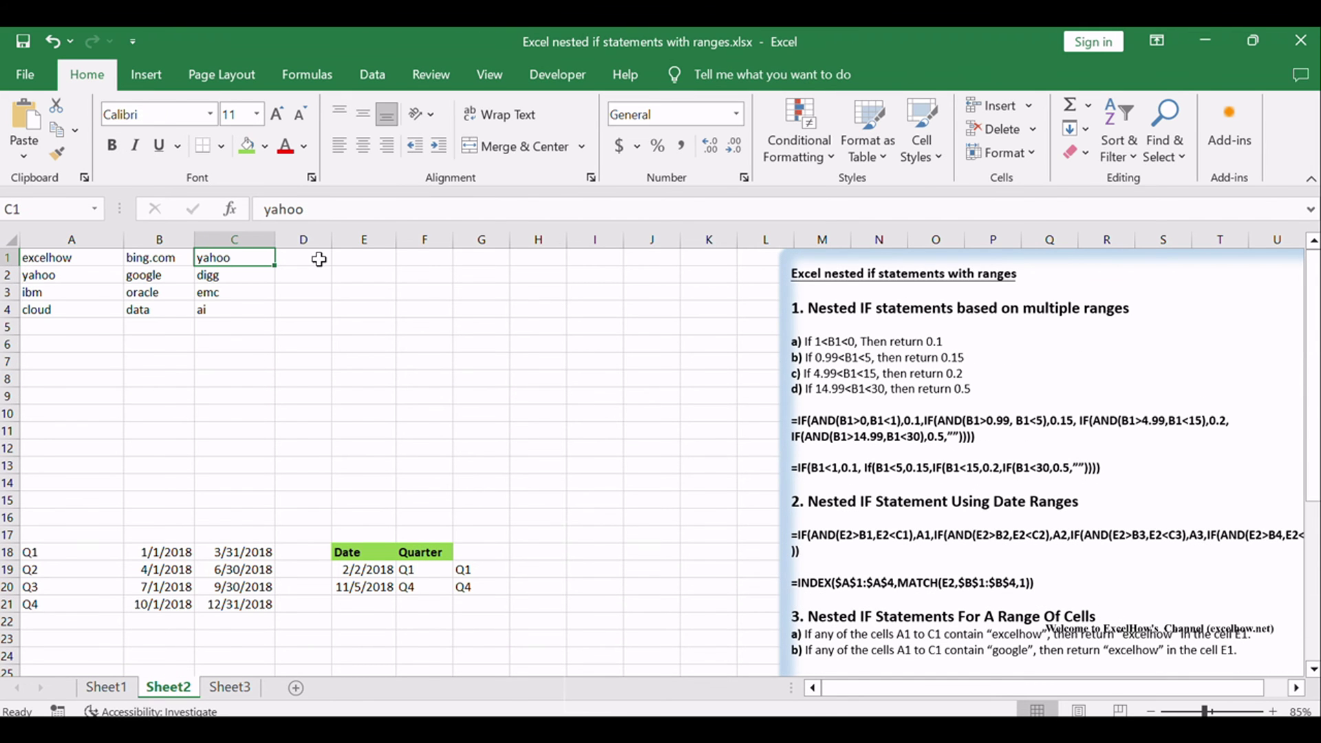
{"action": "double_click", "coordinate": [371, 258]}
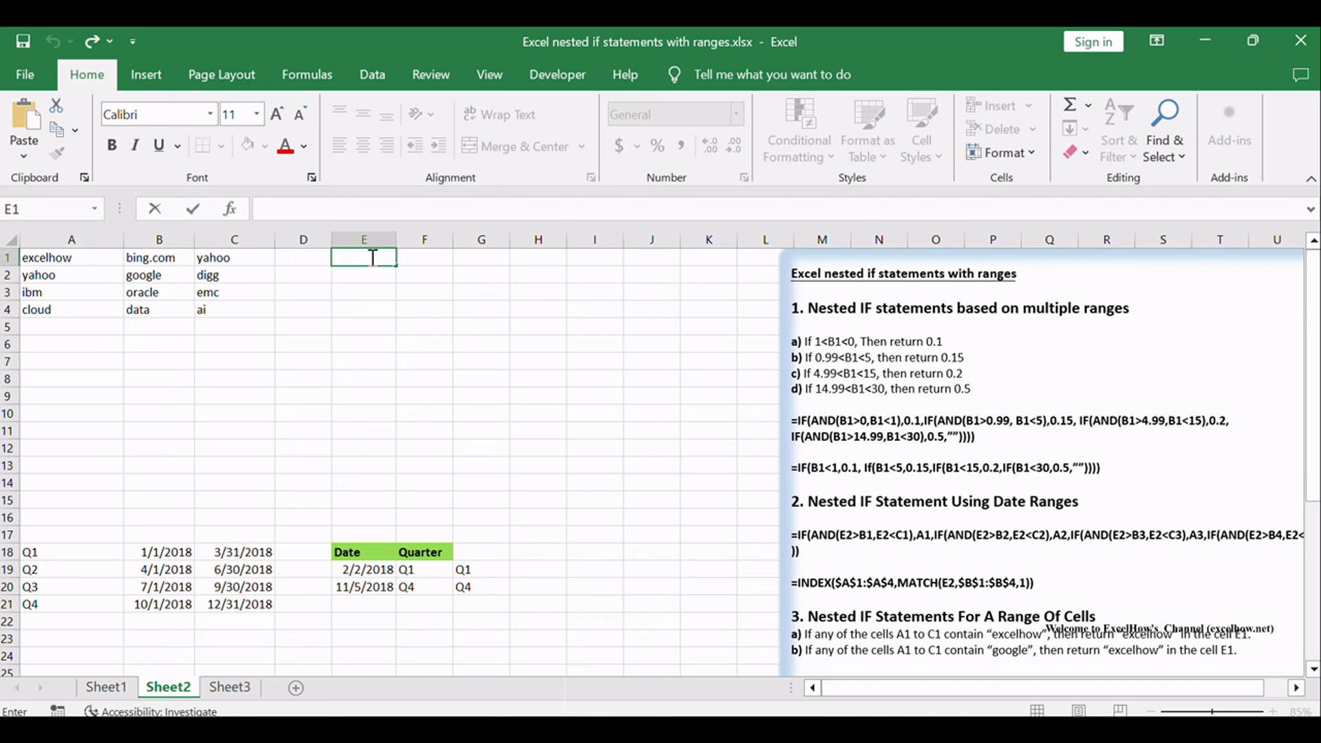
{"action": "type", "text": "=IF(OR(COUNTIF(A1:C1,\"excelhow\")>0,COUNTIF(A1:C1,\"google\")>0),\"excelhow\",IF(OR(COUNTIF(A1:C1,\"ibm\")>0,COUNTIF(A1:D1,\"cloud\")>0),\"ibm\",\"\"))"}
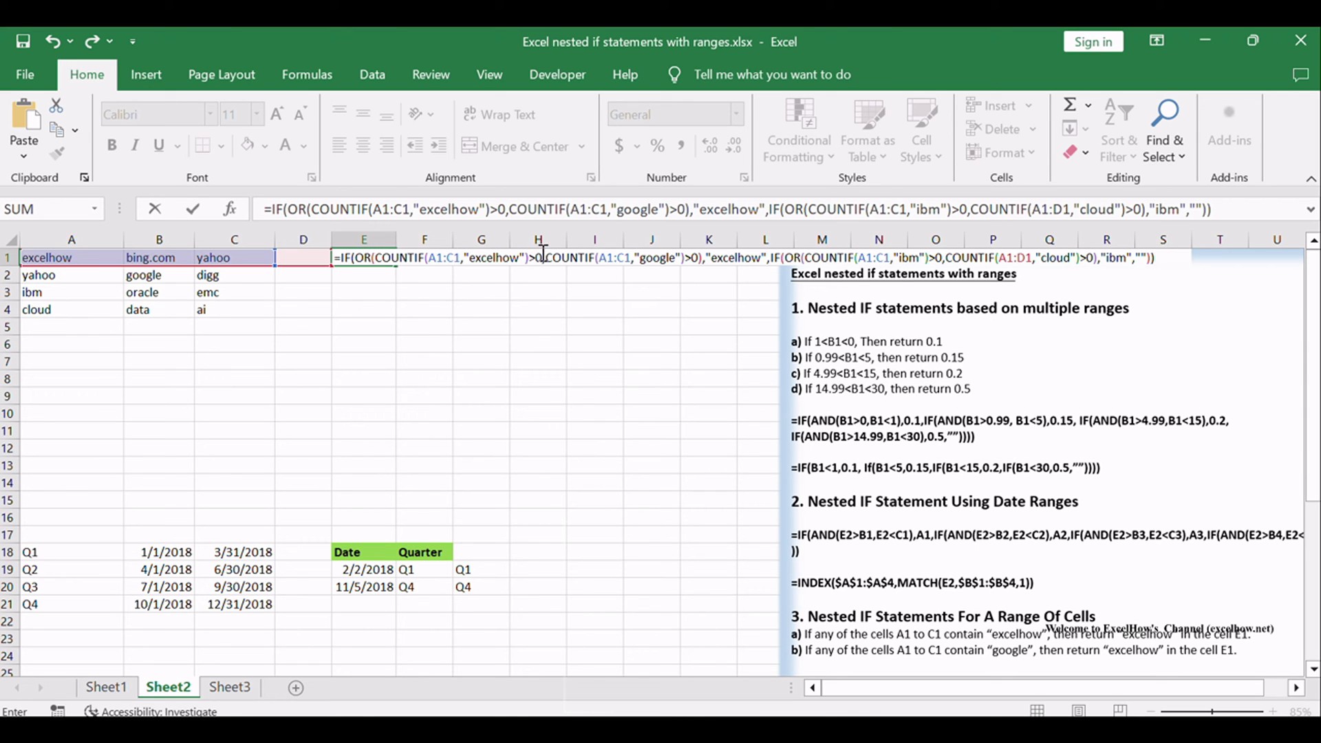
{"action": "key", "text": "Return"}
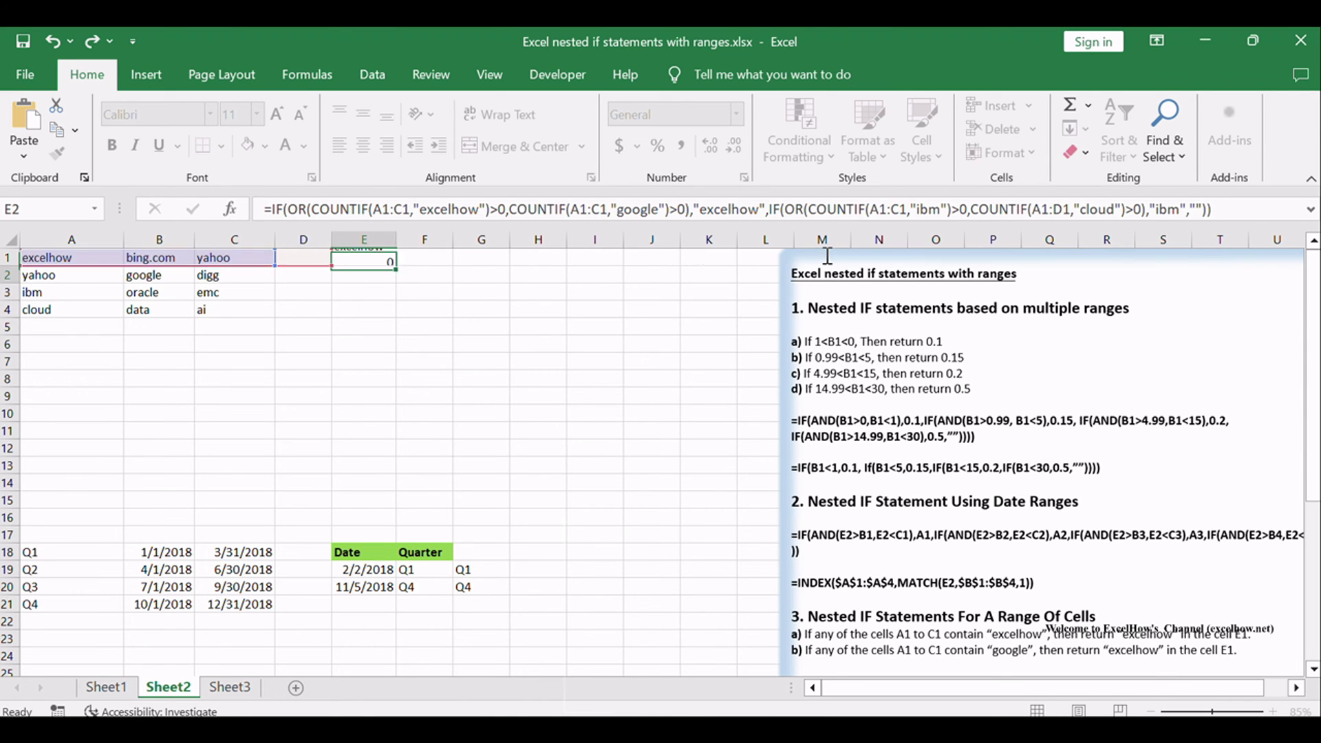
{"action": "left_click", "coordinate": [380, 260]}
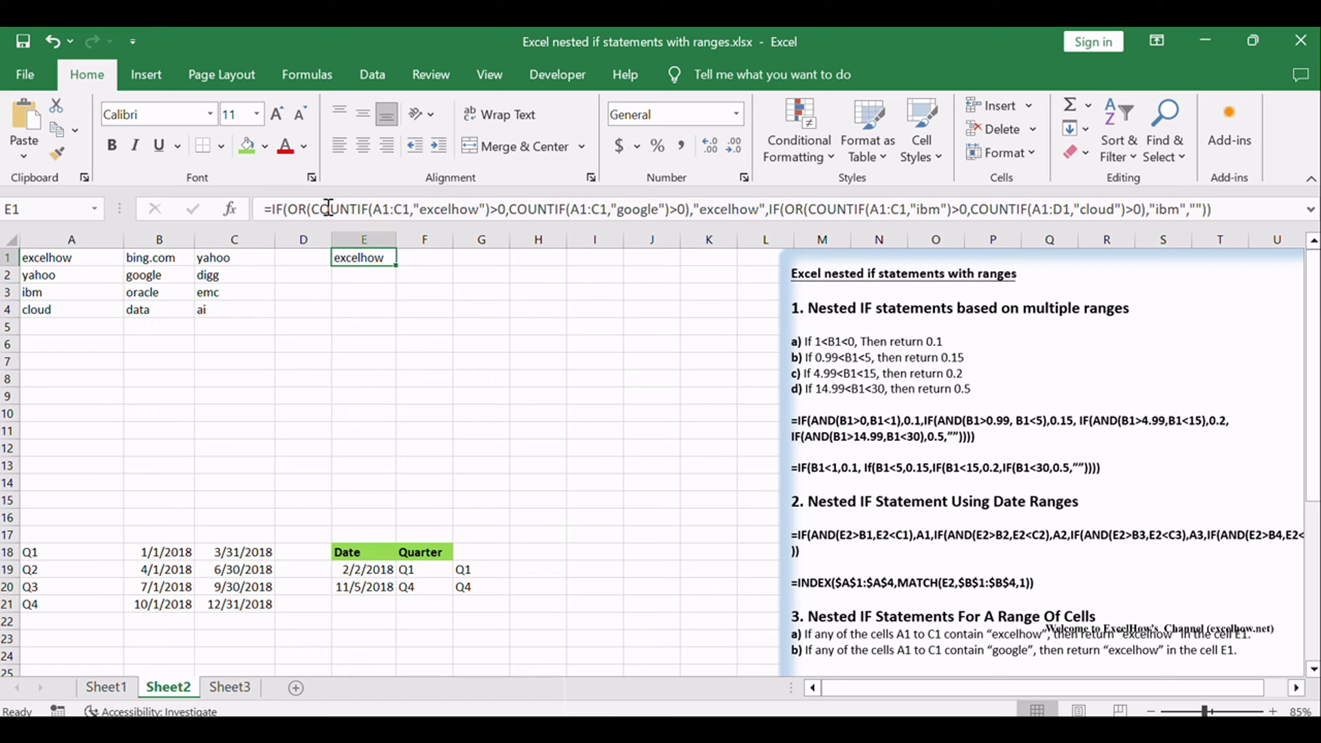
{"action": "left_click_drag", "start_coordinate": [398, 268], "coordinate": [392, 318]}
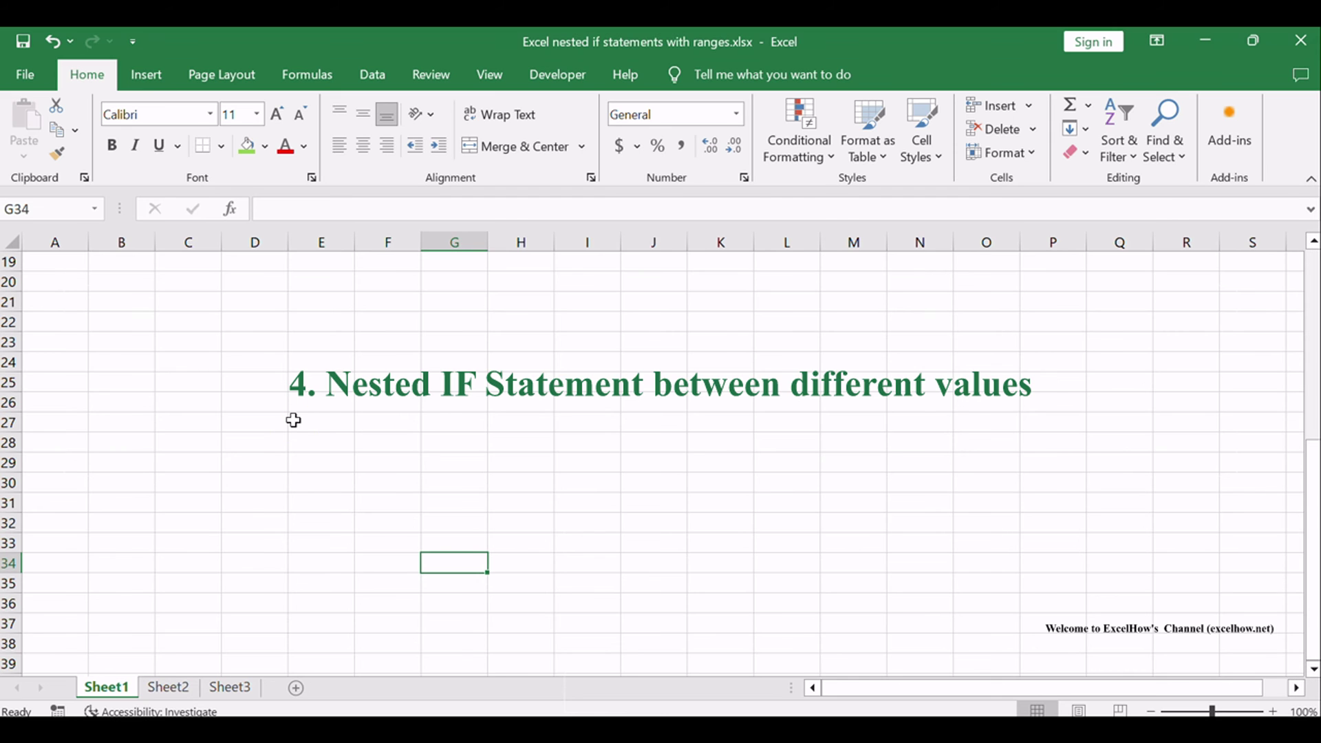
Step: Switch to Sheet2 and highlight the 'Nested IF Statement between different values' heading
{"action": "left_click", "coordinate": [172, 688]}
{"action": "left_click", "coordinate": [922, 536]}
{"action": "scroll", "coordinate": [923, 539], "scroll_direction": "down", "scroll_amount": 5}
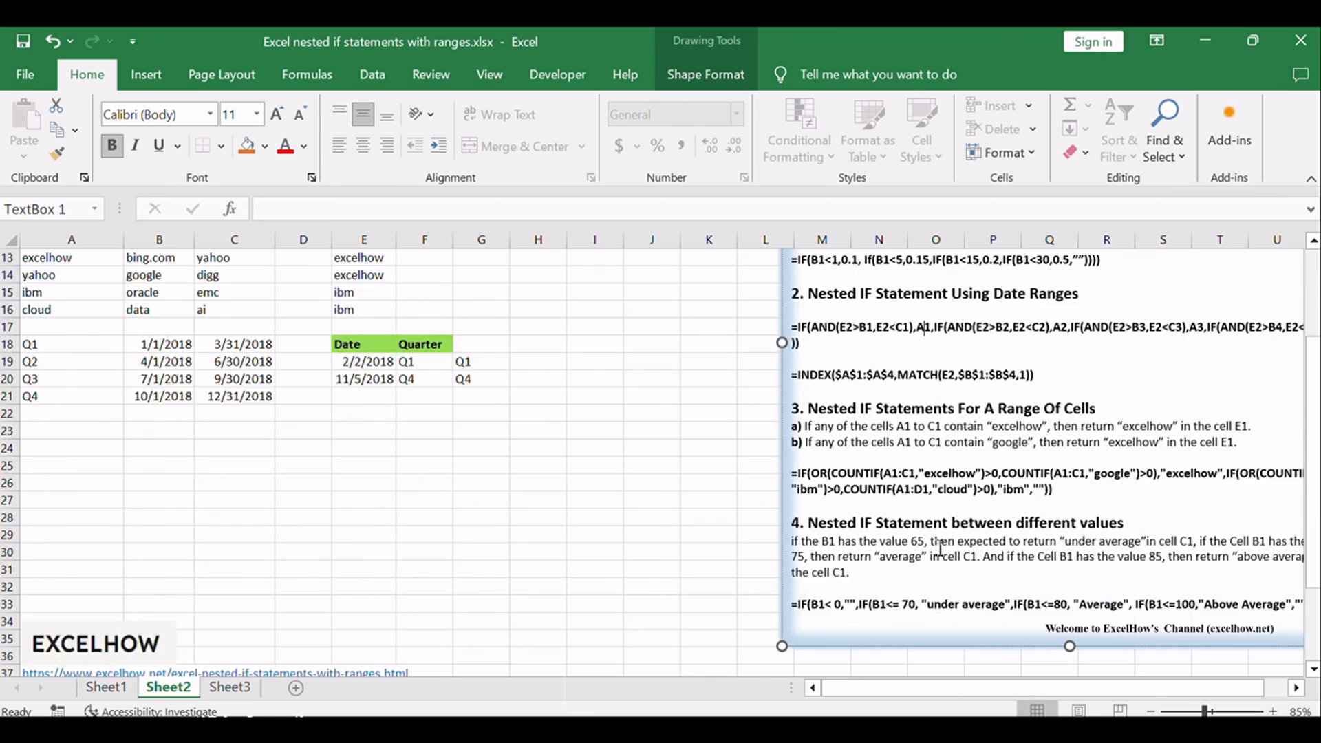
{"action": "left_click_drag", "start_coordinate": [851, 475], "coordinate": [1123, 472]}
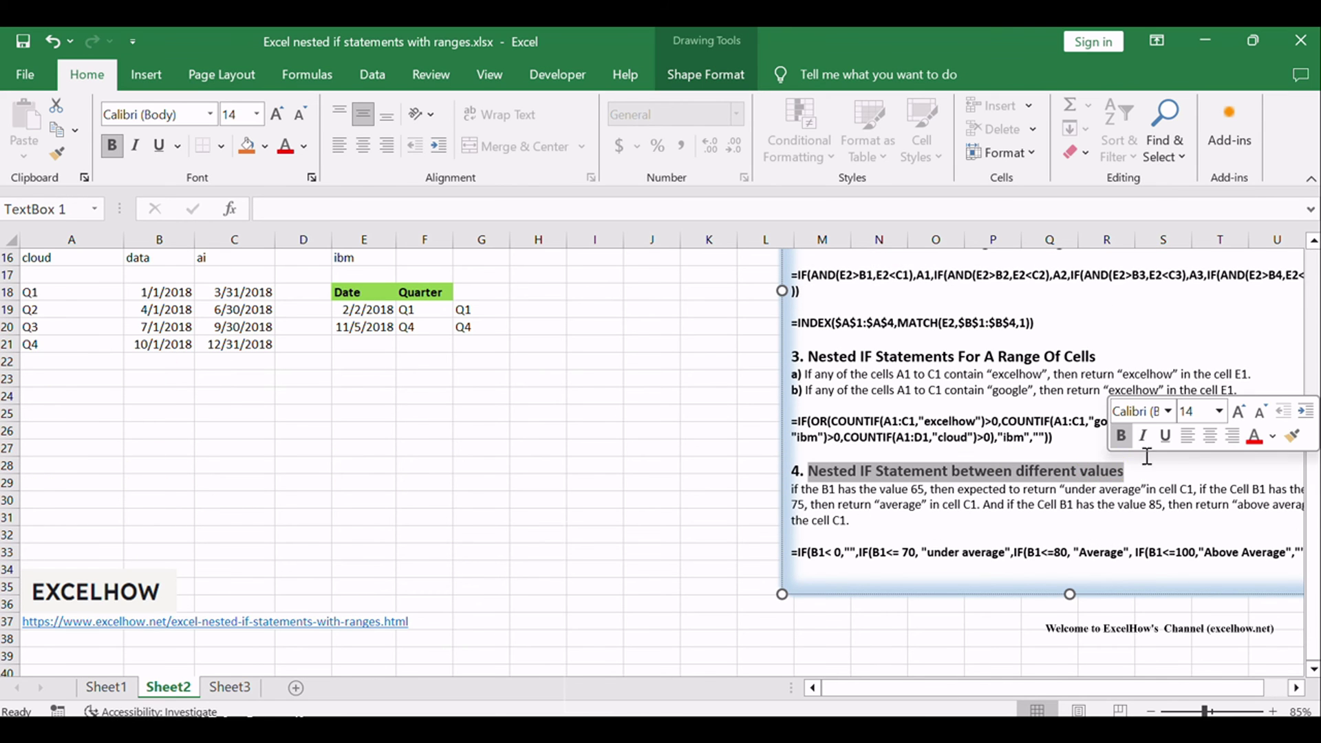
{"action": "left_click", "coordinate": [1148, 490]}
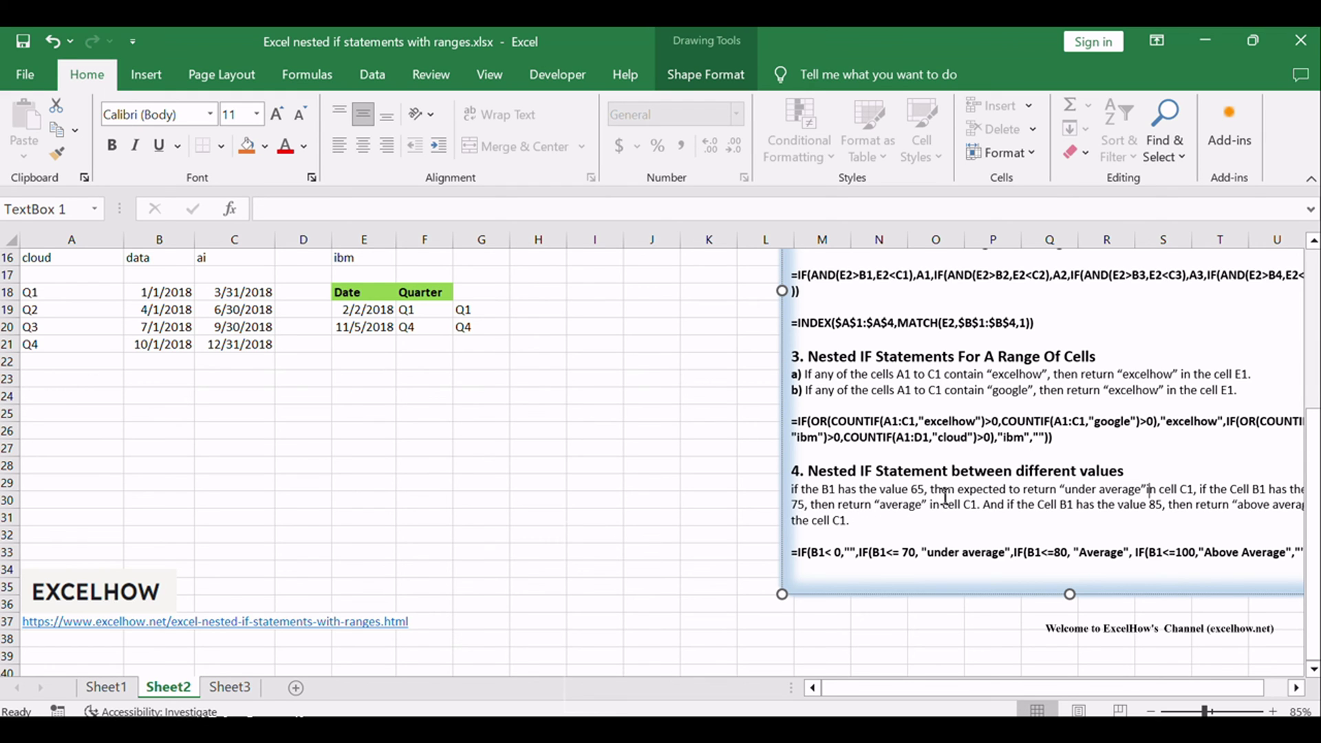
Step: Highlight the under average and average labels and the value 85 in the section 4 conditions
{"action": "double_click", "coordinate": [1114, 489]}
{"action": "left_click", "coordinate": [1078, 490], "text": "shift"}
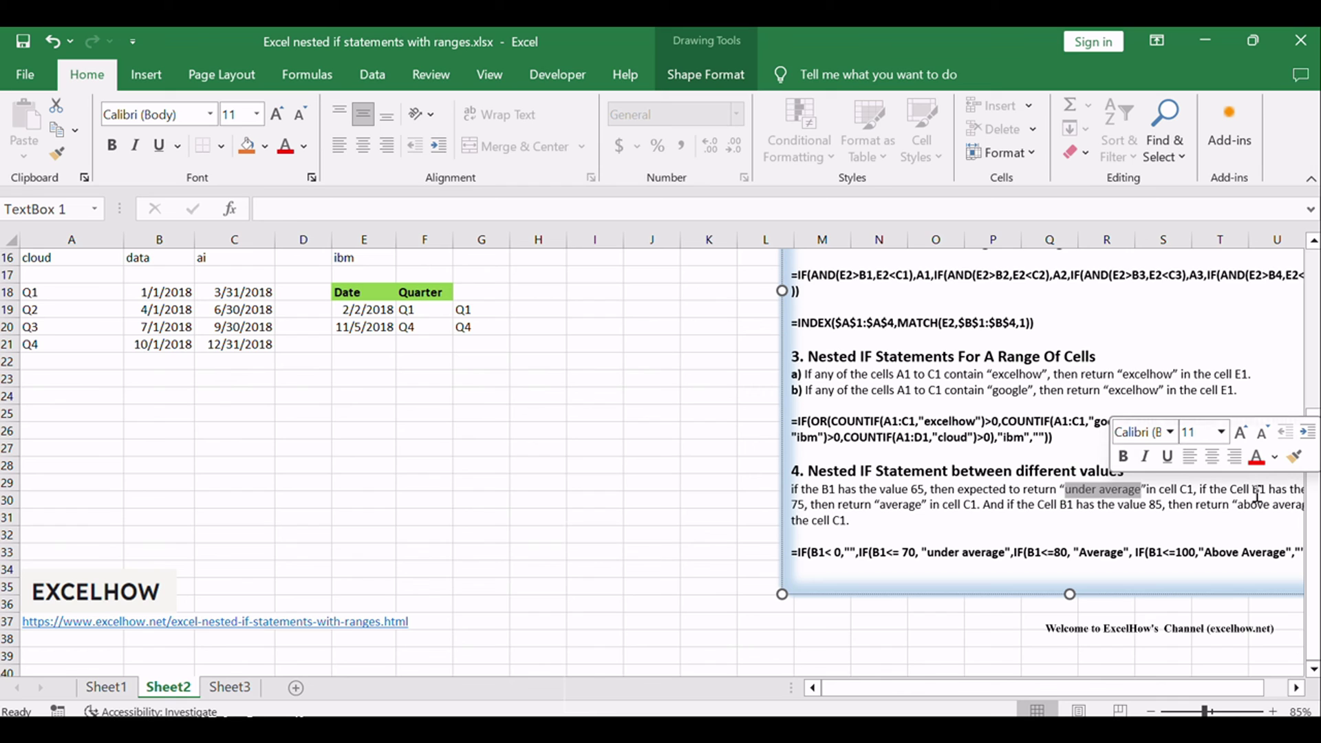
{"action": "double_click", "coordinate": [901, 505]}
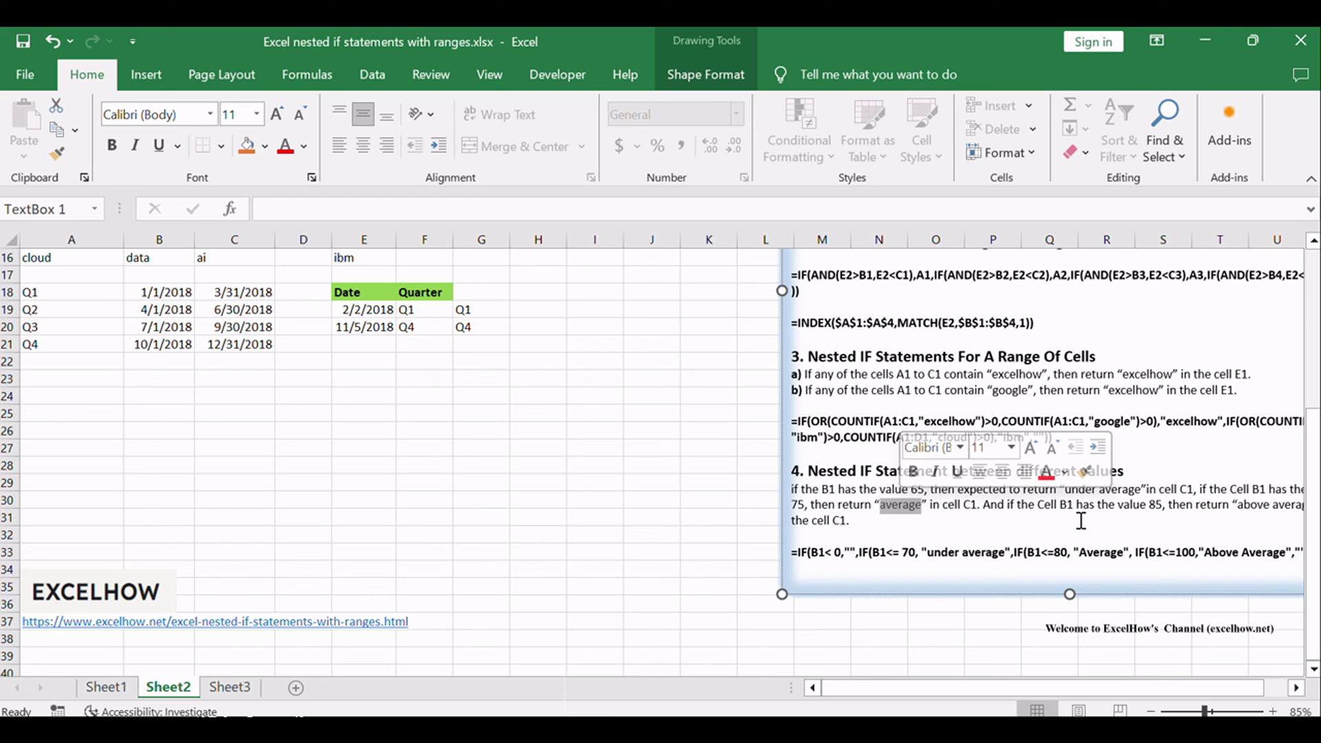
{"action": "double_click", "coordinate": [1155, 507]}
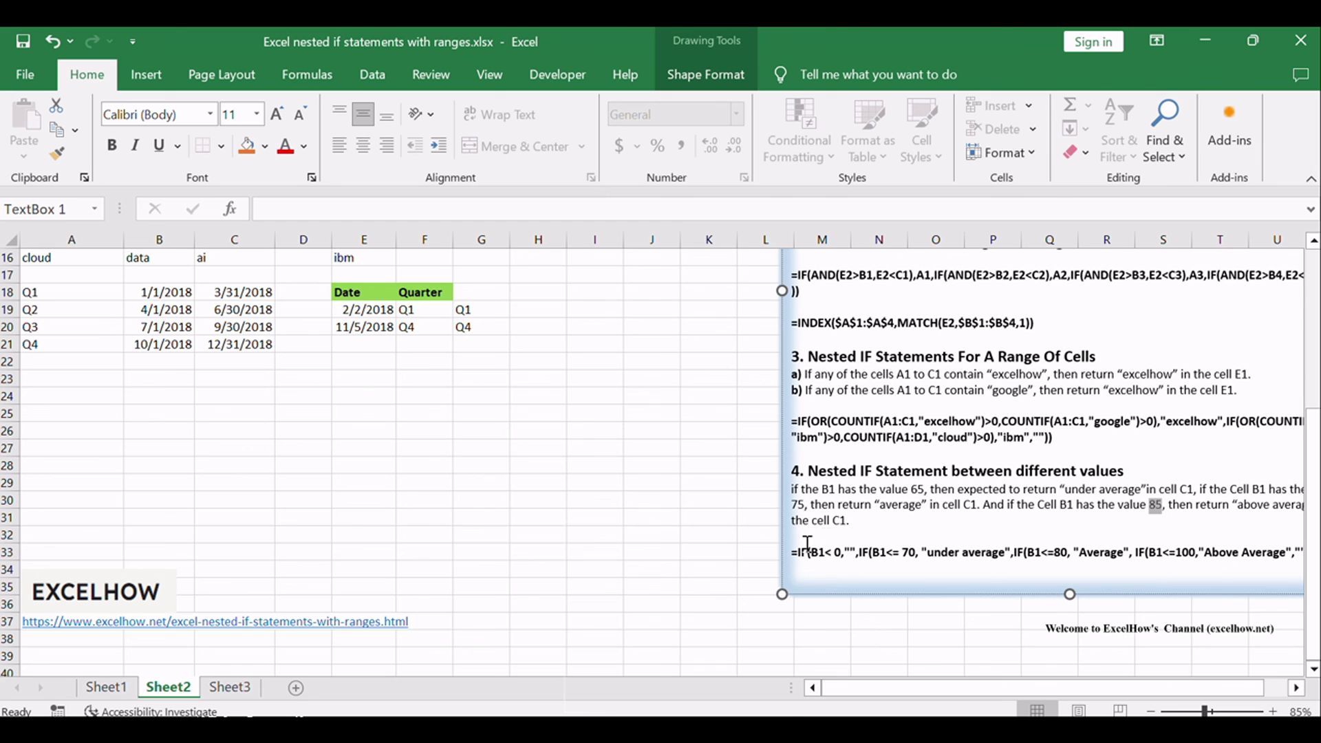
{"action": "left_click", "coordinate": [849, 544]}
{"action": "scroll", "coordinate": [534, 497], "scroll_direction": "up", "scroll_amount": 4}
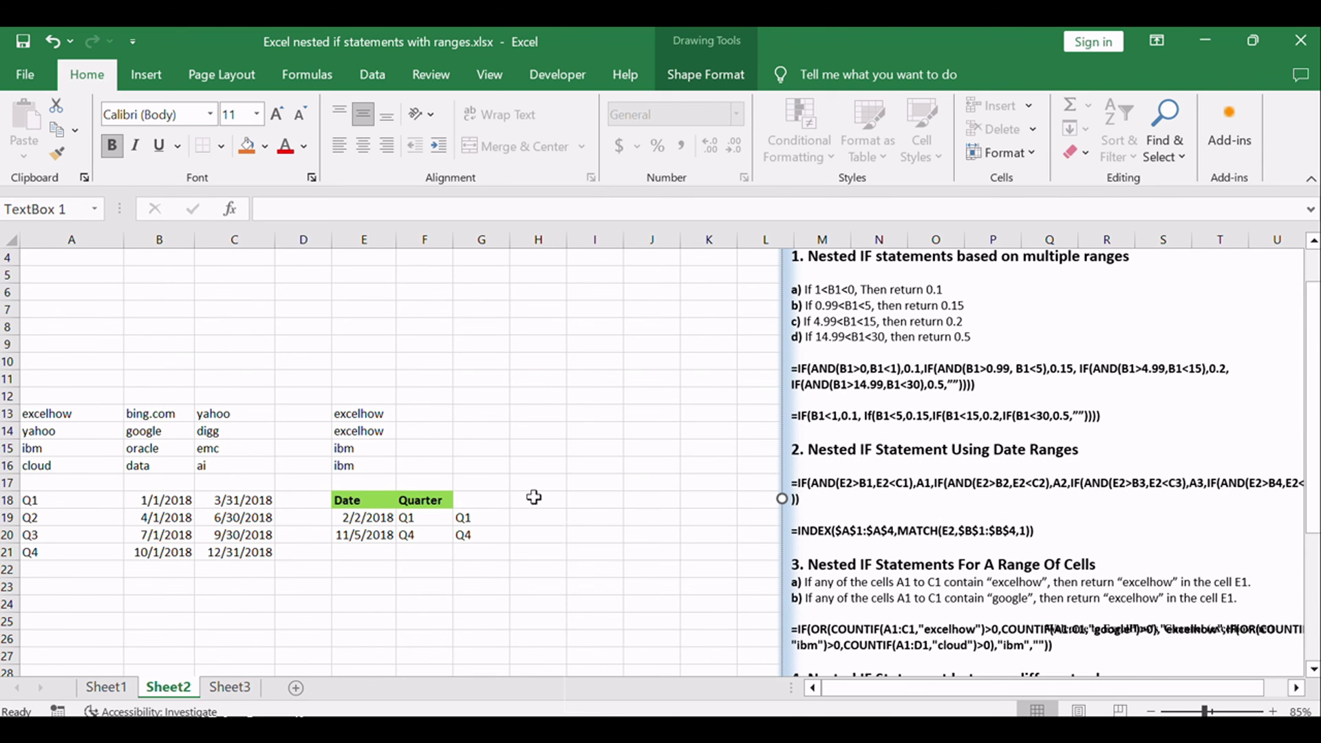
{"action": "scroll", "coordinate": [534, 496], "scroll_direction": "up", "scroll_amount": 1}
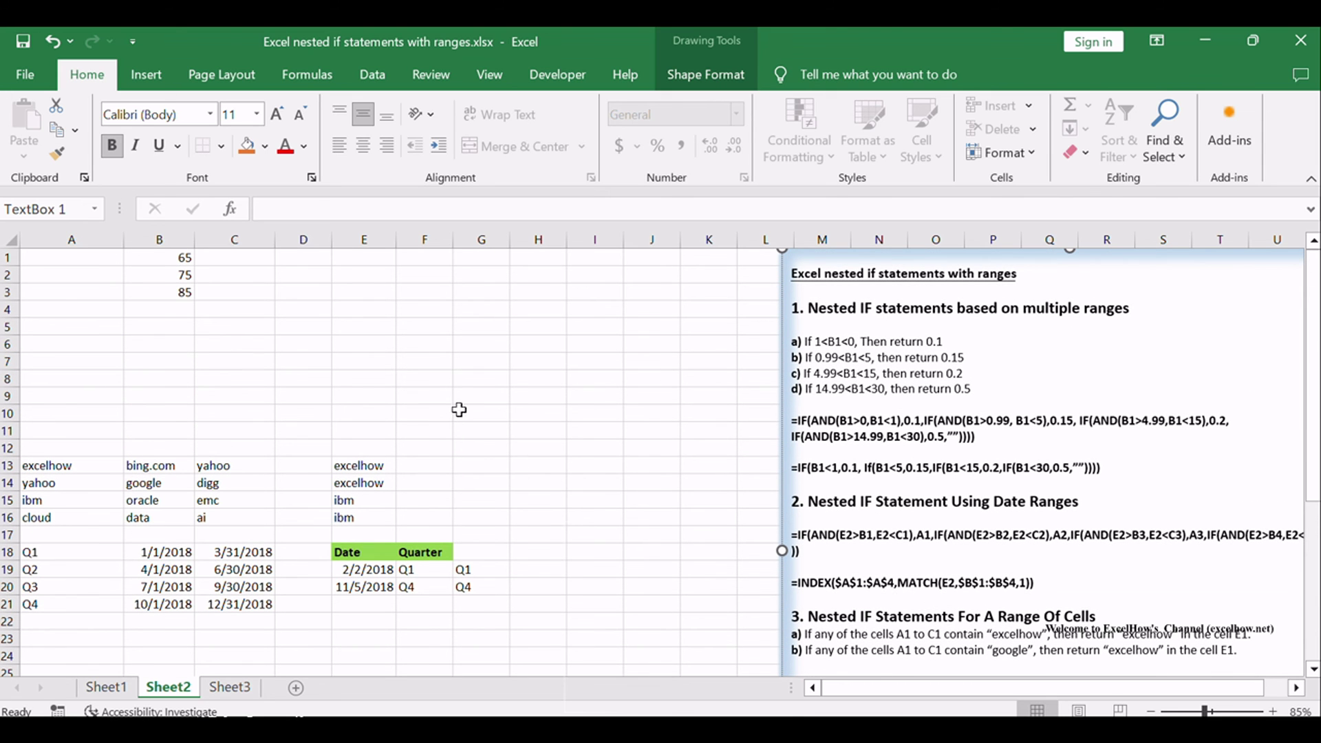
Step: Copy the section 4 nested IF formula line from the notes text box
{"action": "left_click", "coordinate": [237, 258]}
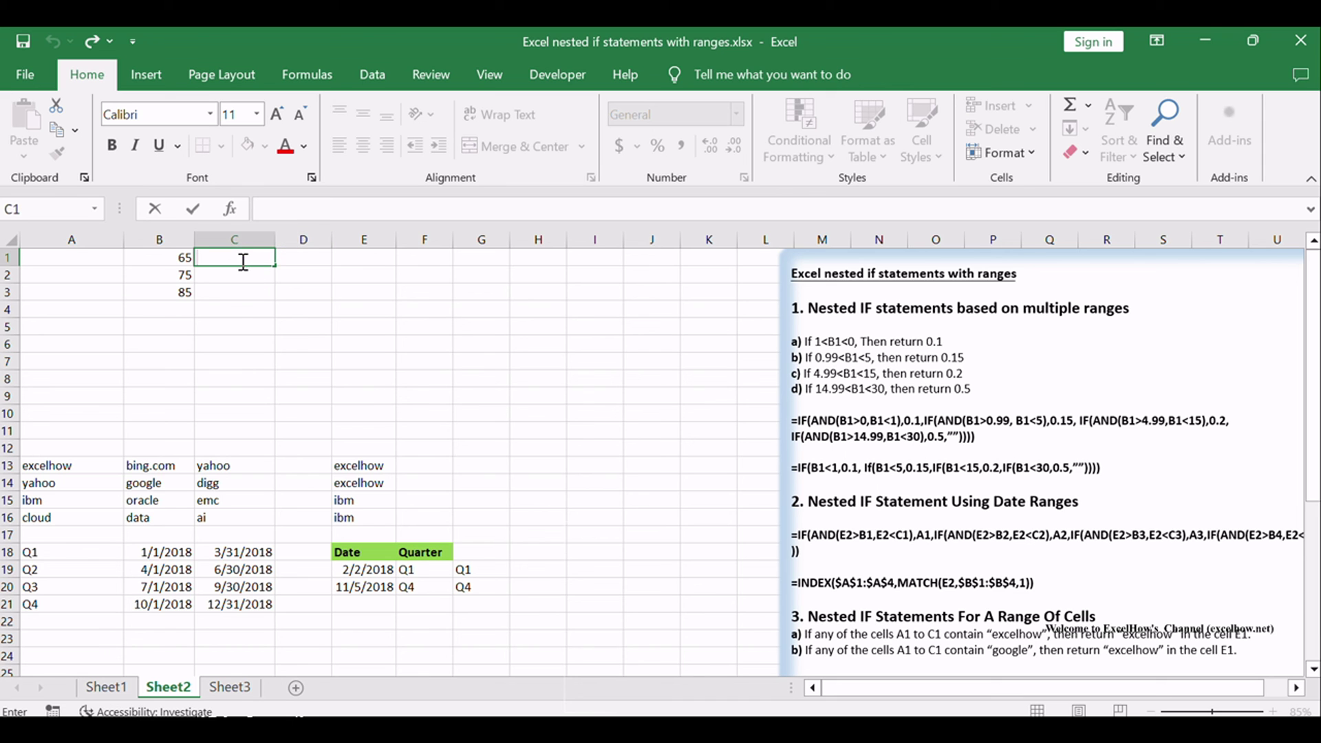
{"action": "scroll", "coordinate": [731, 385], "scroll_direction": "down", "scroll_amount": 5}
{"action": "left_click", "coordinate": [908, 550]}
{"action": "triple_click", "coordinate": [908, 550]}
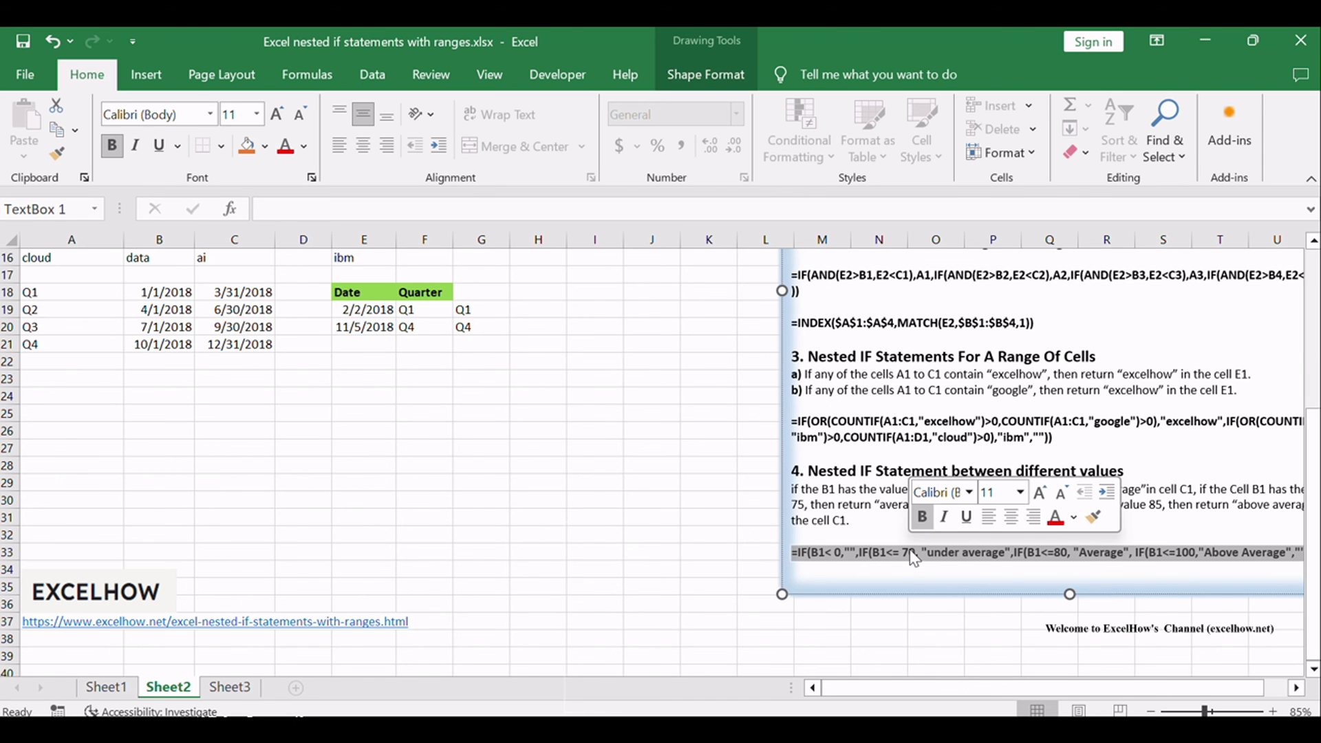
{"action": "key", "text": "ctrl+c"}
{"action": "scroll", "coordinate": [407, 451], "scroll_direction": "up", "scroll_amount": 5}
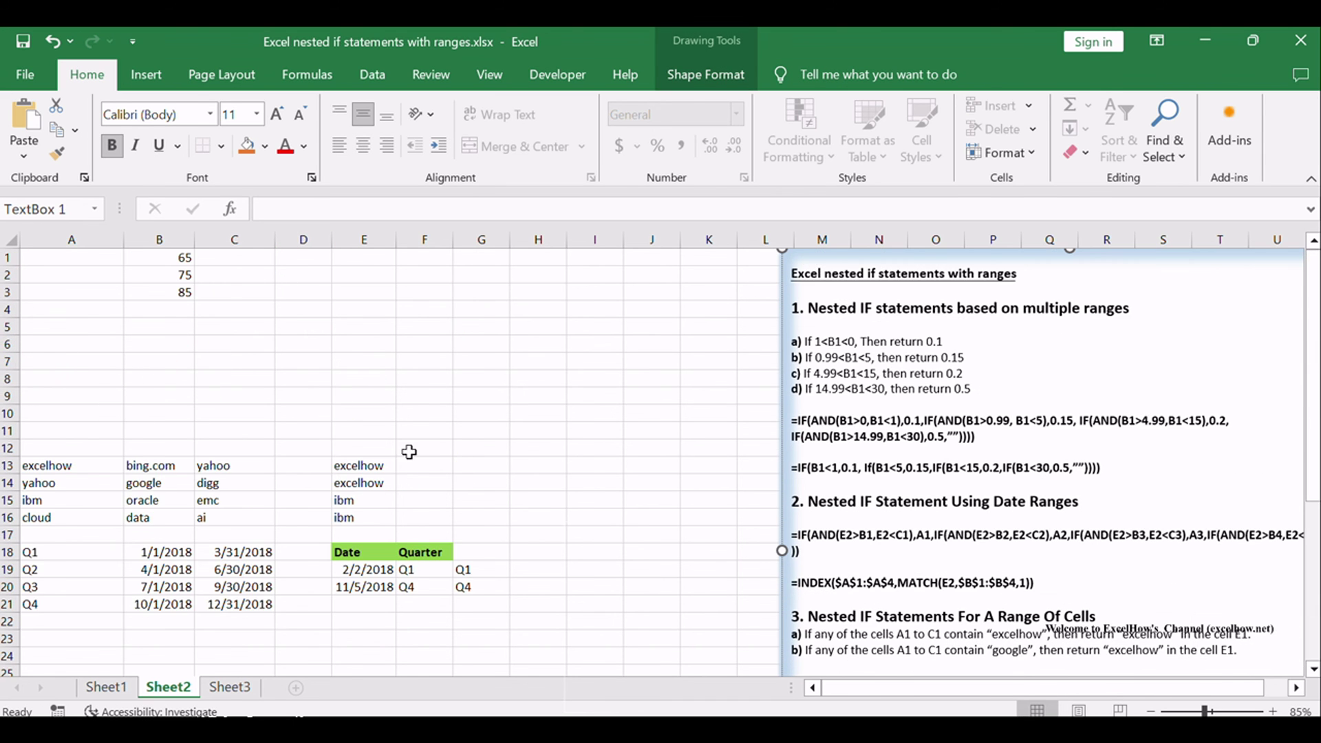
Step: Enter the formula in C1 and fill it to C3, labelling 65, 75 and 85
{"action": "left_click", "coordinate": [243, 259]}
{"action": "double_click", "coordinate": [242, 260]}
{"action": "key", "text": "ctrl+v"}
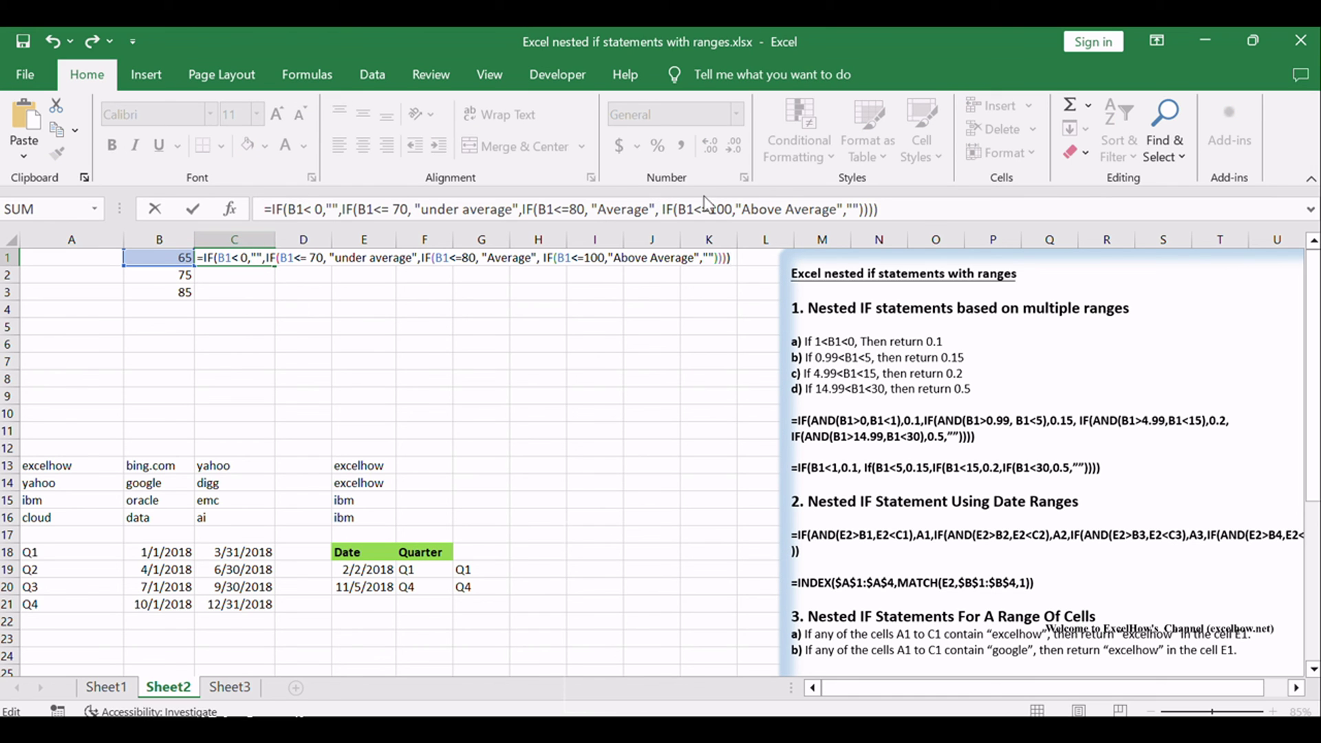
{"action": "key", "text": "Return"}
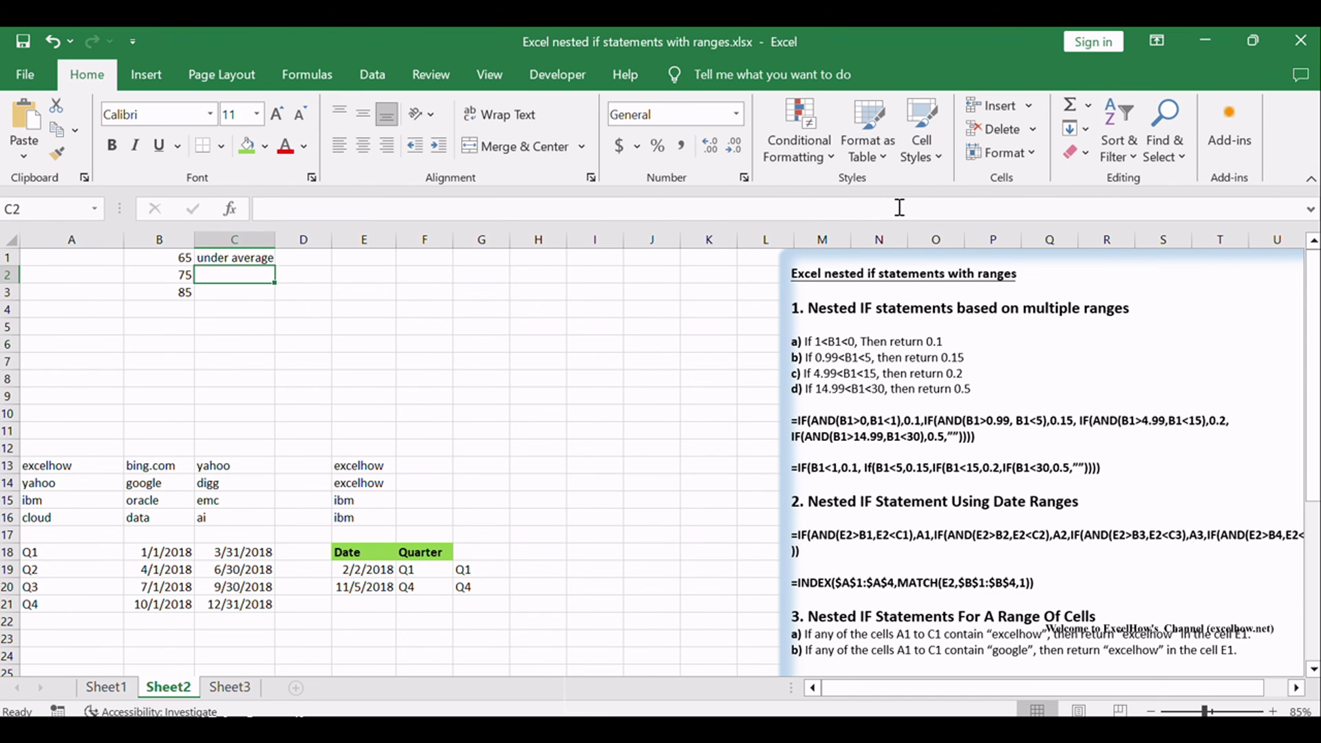
{"action": "left_click", "coordinate": [244, 258]}
{"action": "left_click_drag", "start_coordinate": [275, 265], "coordinate": [273, 301]}
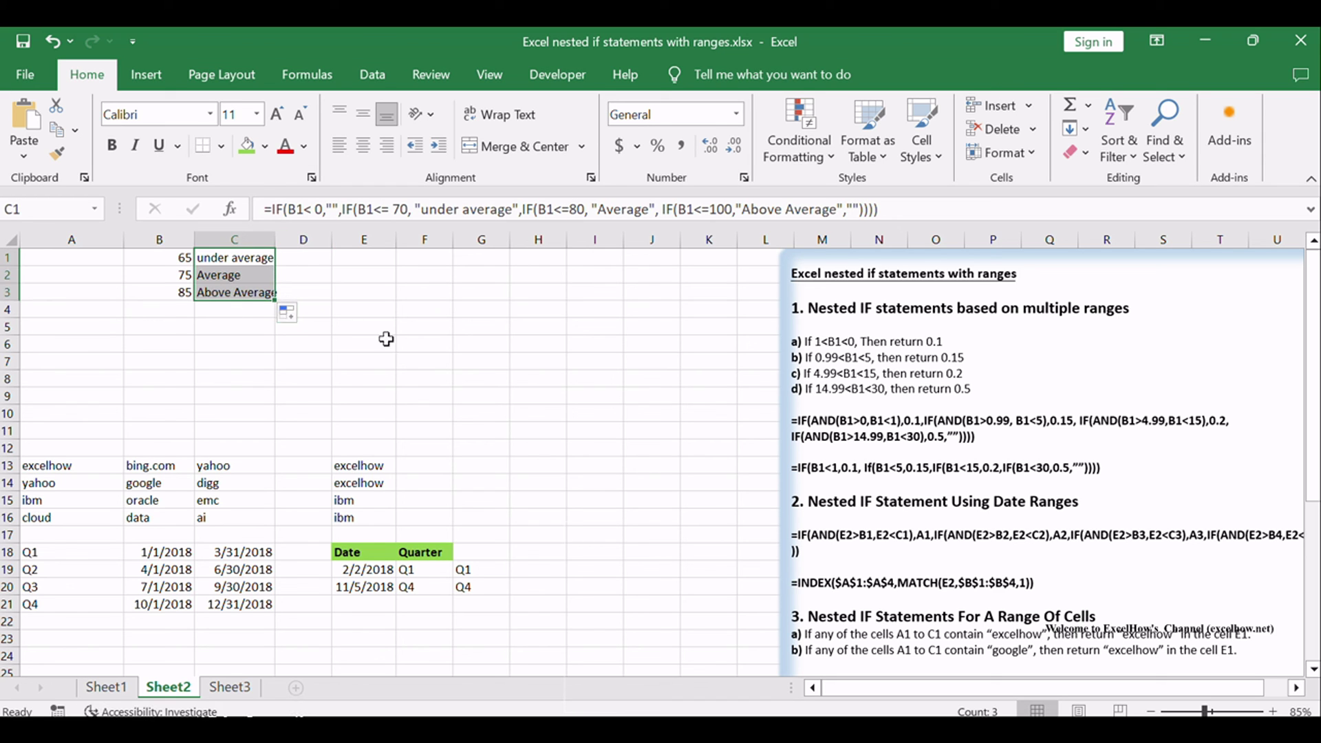
{"action": "left_click", "coordinate": [539, 379]}
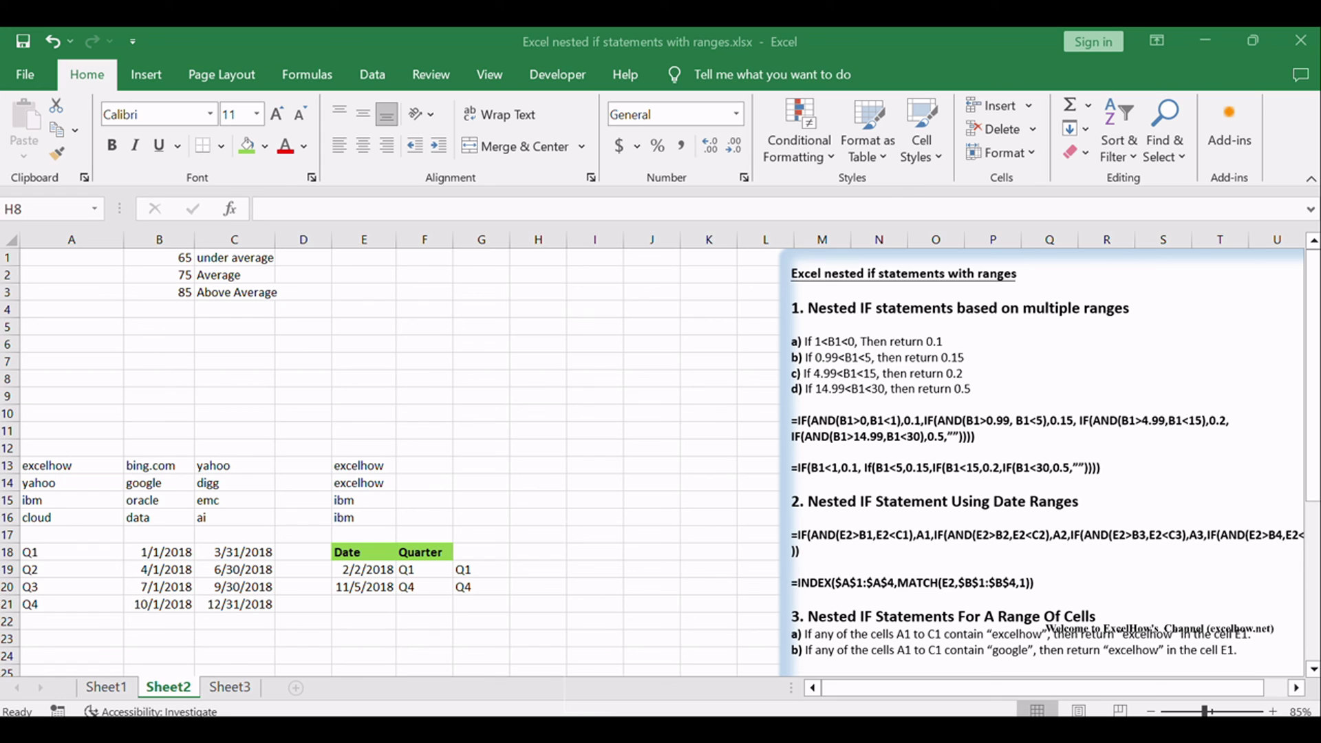
{"action": "left_click", "coordinate": [874, 317]}
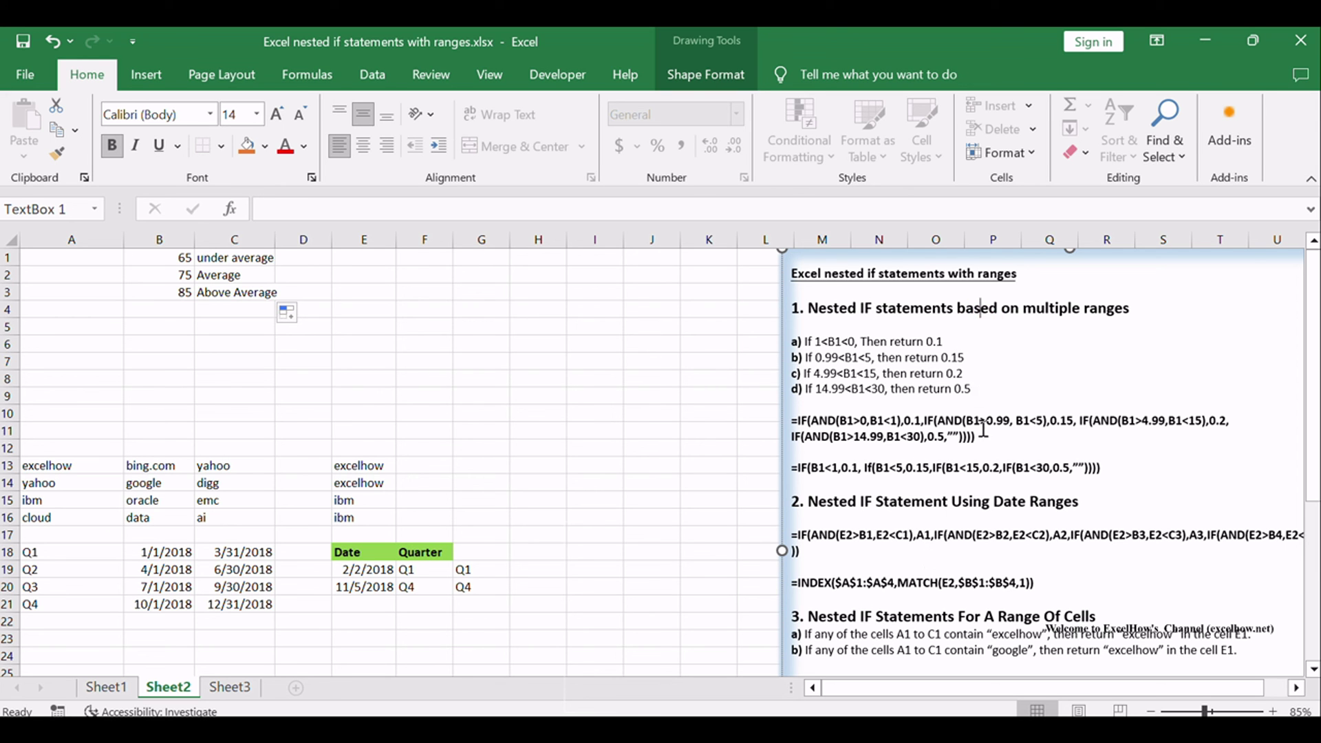
{"action": "scroll", "coordinate": [993, 468], "scroll_direction": "down", "scroll_amount": 1}
{"action": "scroll", "coordinate": [993, 468], "scroll_direction": "down", "scroll_amount": 3}
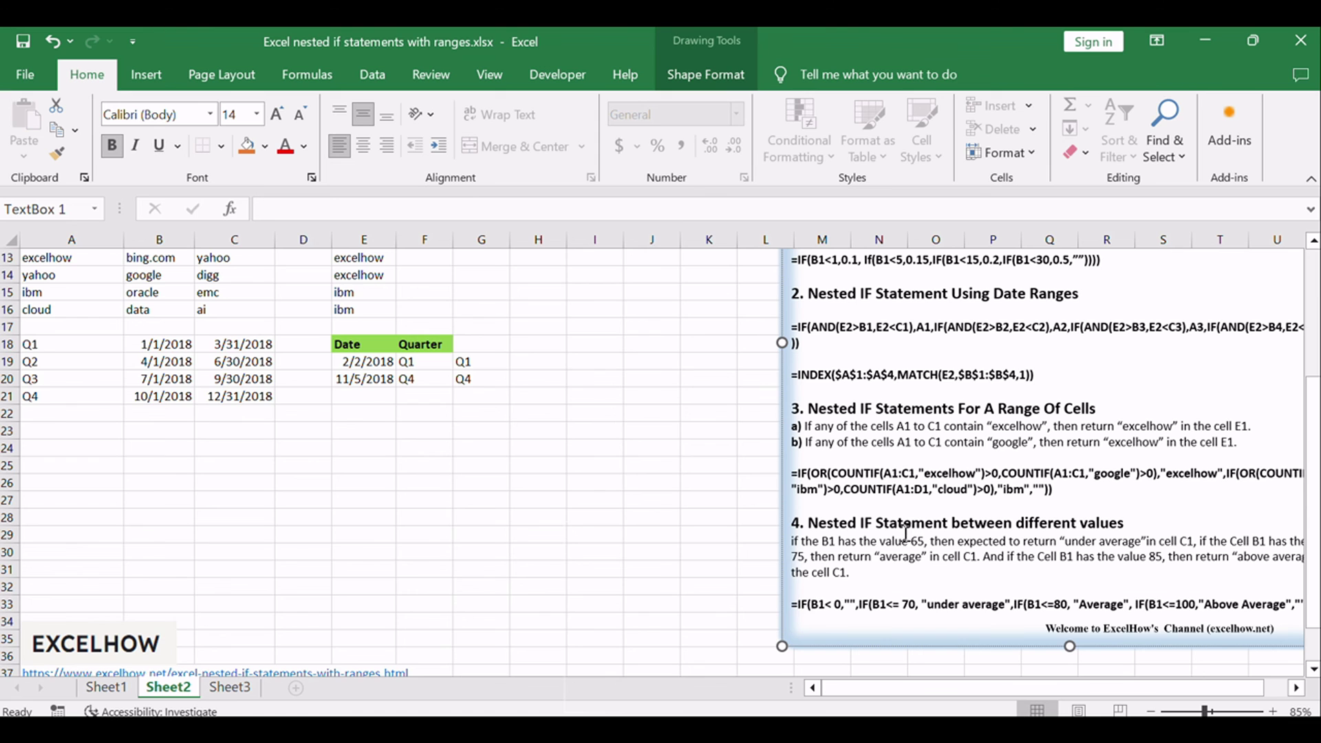
{"action": "scroll", "coordinate": [918, 547], "scroll_direction": "up", "scroll_amount": 4}
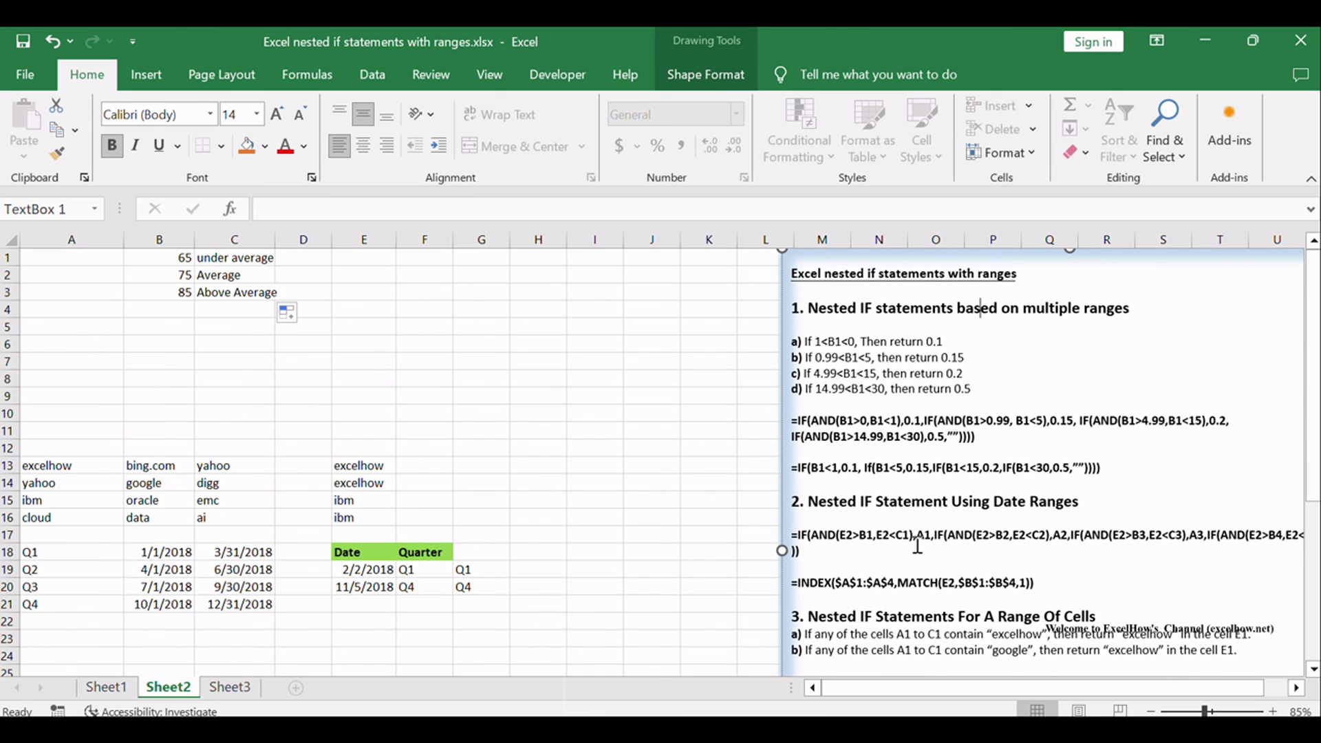